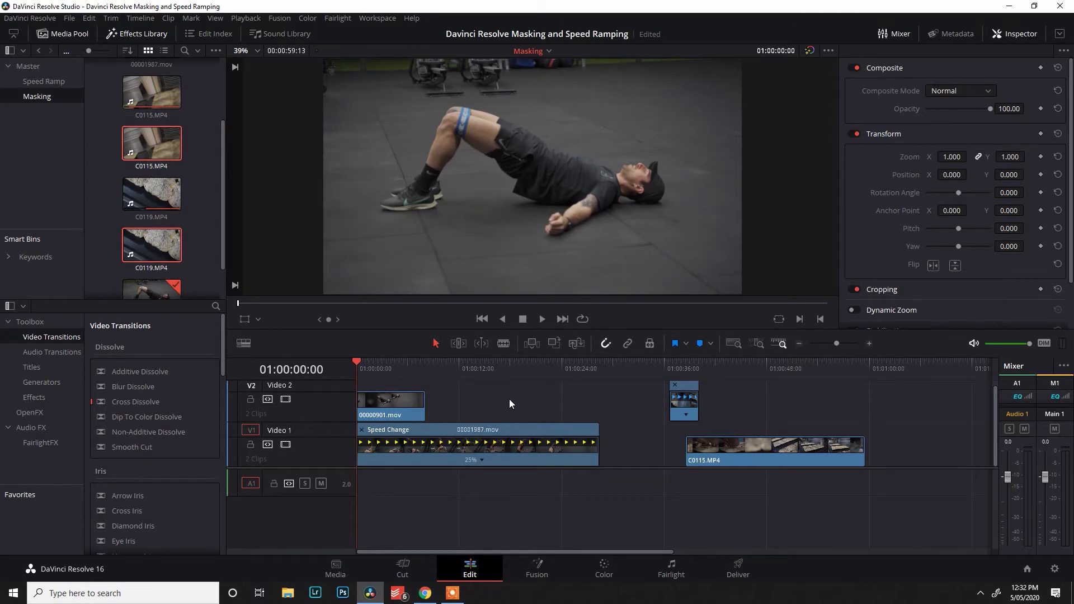
Preview the gym footage at the start of the Masking timeline and the kitchen footage farther along.
{"action": "key", "text": "Right"}
{"action": "key", "text": "Right"}
{"action": "key", "text": "Left"}
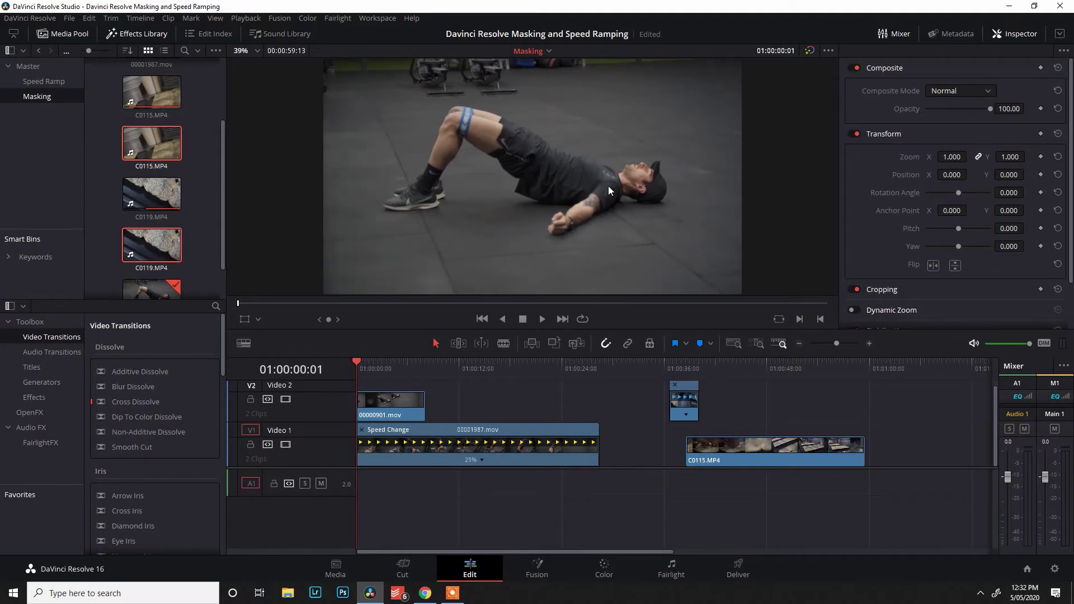
{"action": "key", "text": "space"}
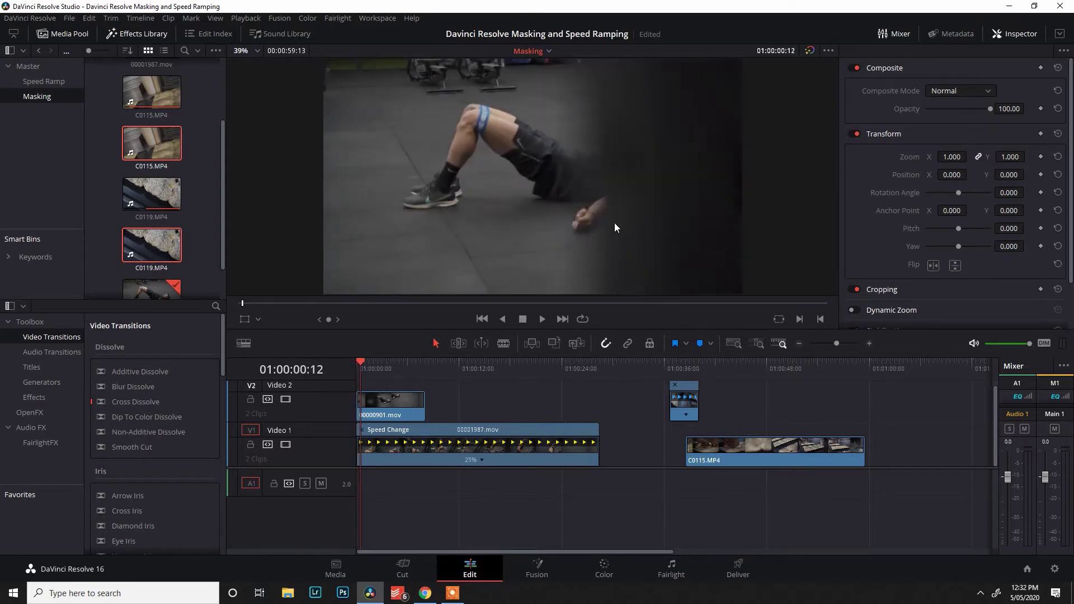
{"action": "left_click", "coordinate": [445, 369]}
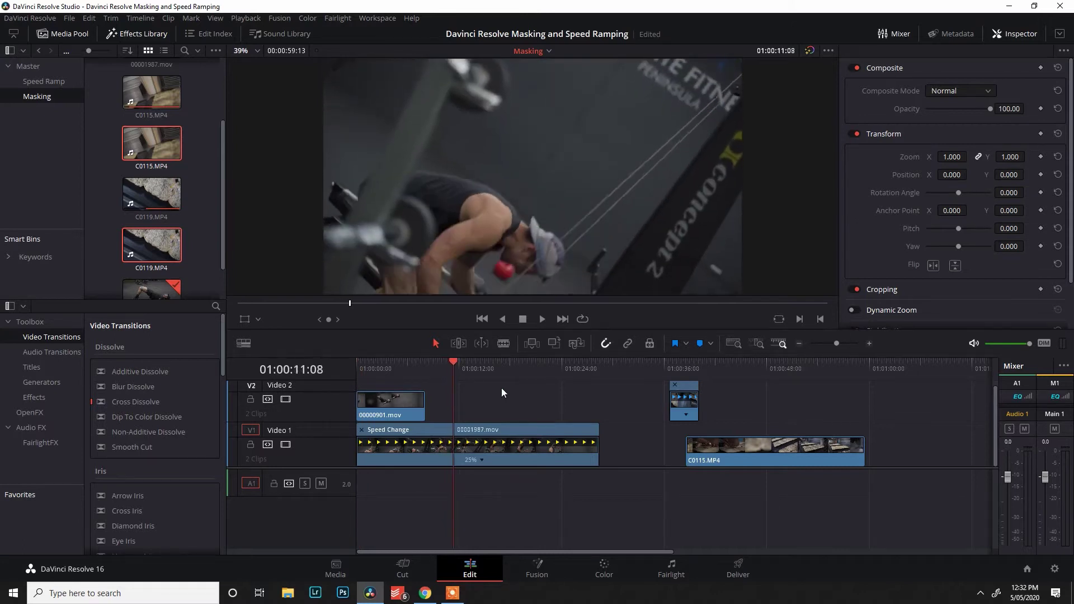
{"action": "left_click", "coordinate": [672, 364]}
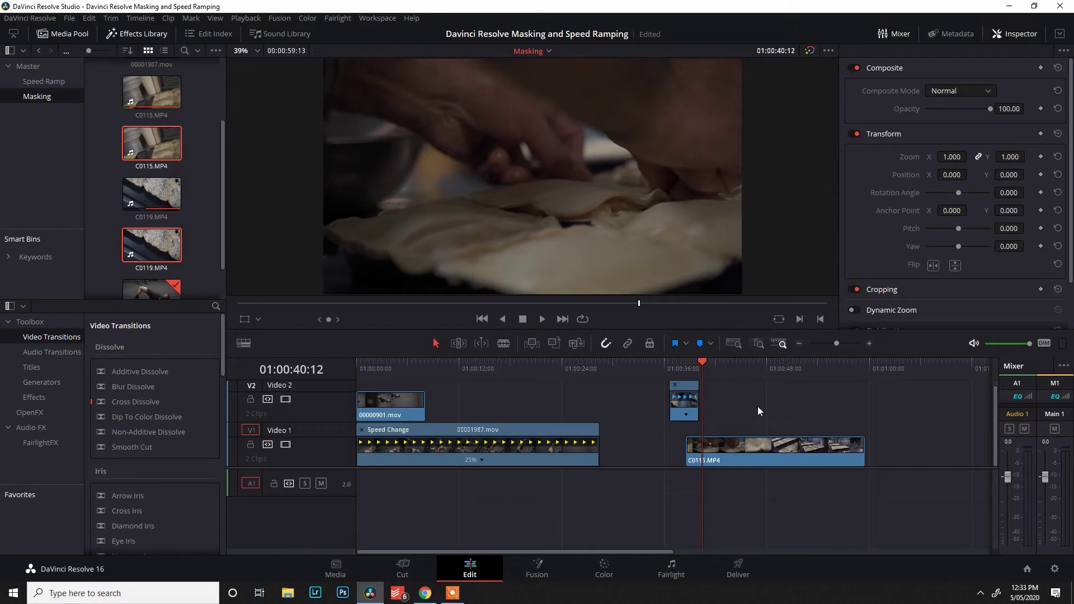
{"action": "left_click", "coordinate": [367, 371]}
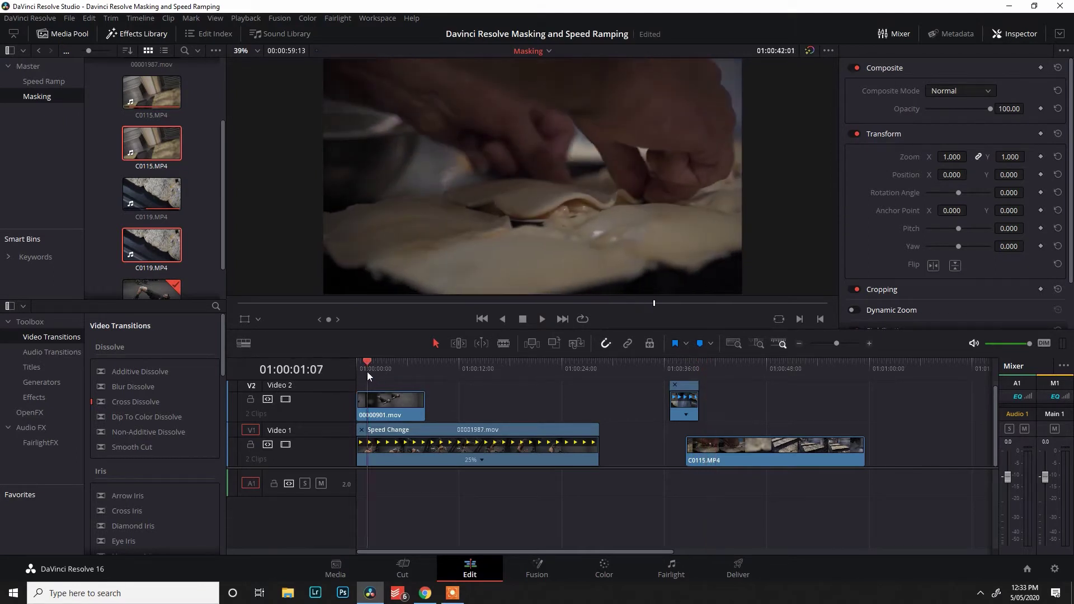
Examine how the Video 2 clips overlap the Video 1 clips beneath them in both the gym and kitchen sections.
{"action": "key", "text": "Home"}
{"action": "left_click", "coordinate": [527, 410]}
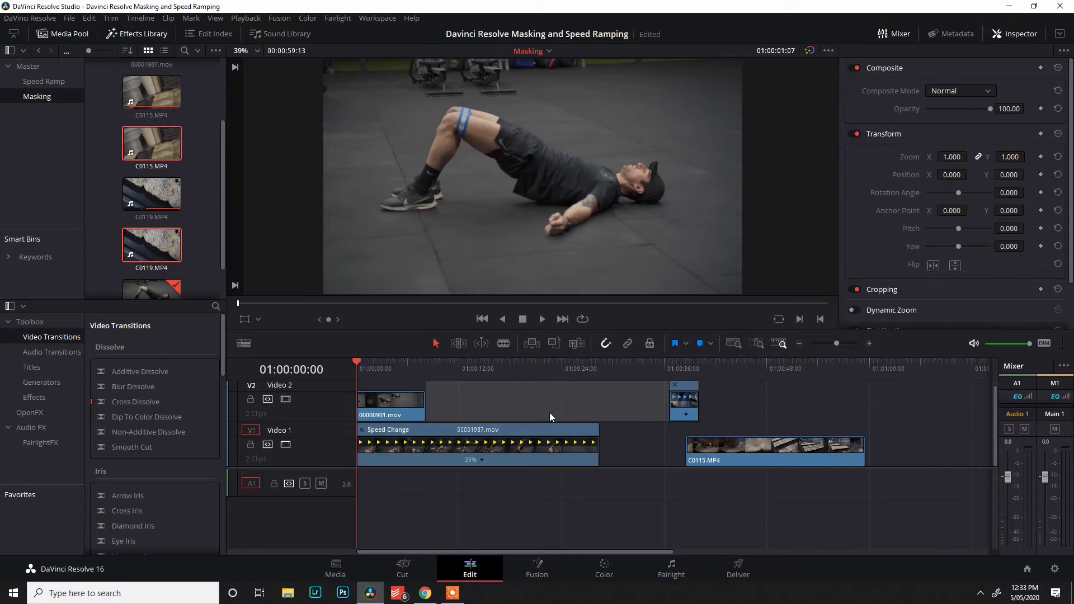
{"action": "left_click_drag", "start_coordinate": [549, 411], "coordinate": [389, 448]}
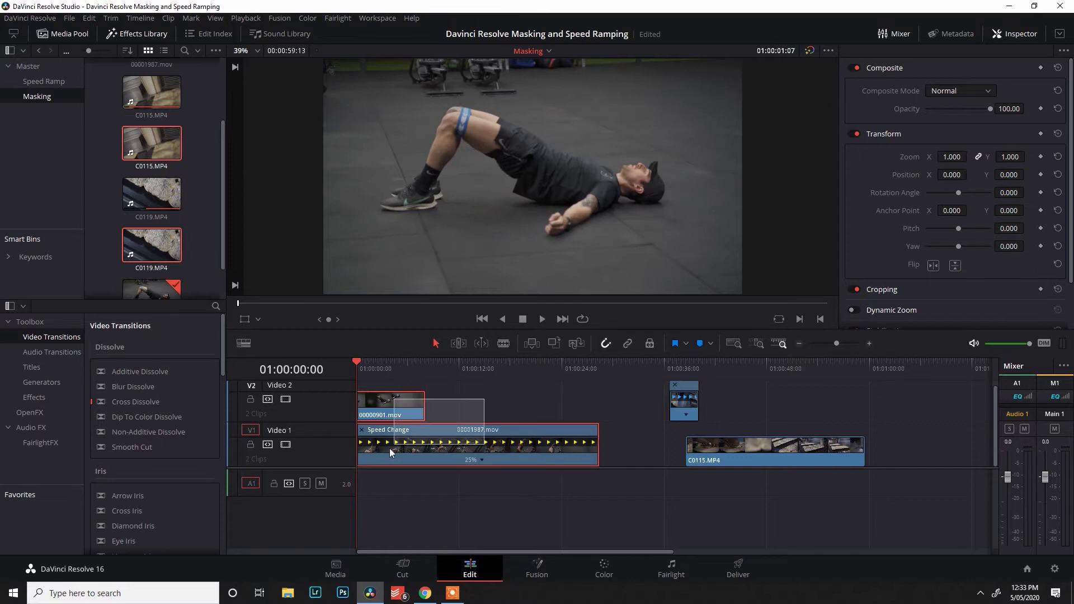
{"action": "left_click", "coordinate": [474, 417]}
{"action": "left_click", "coordinate": [371, 368]}
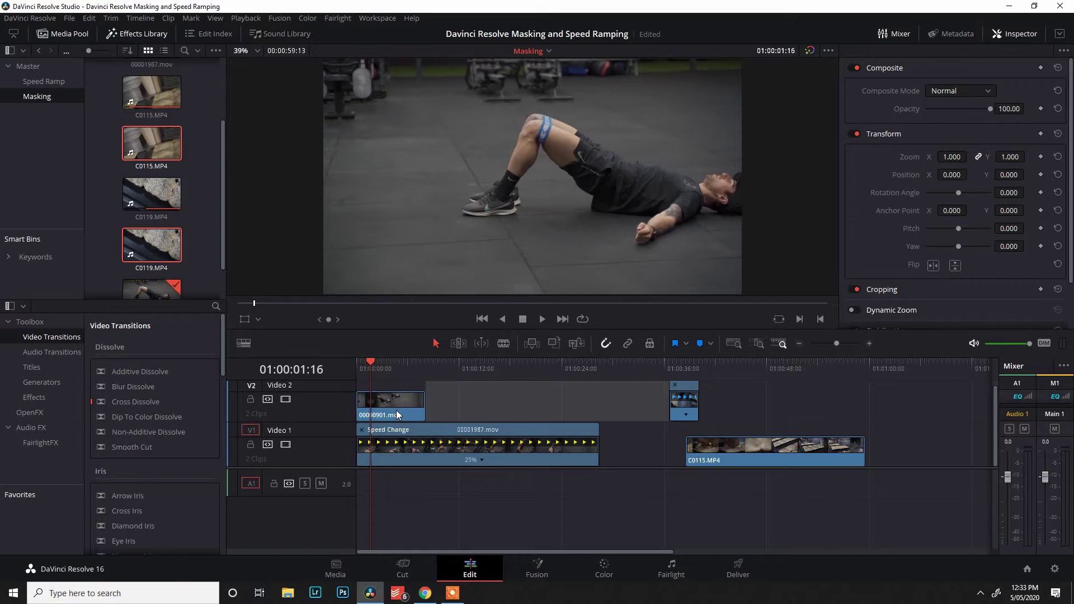
{"action": "left_click", "coordinate": [428, 375]}
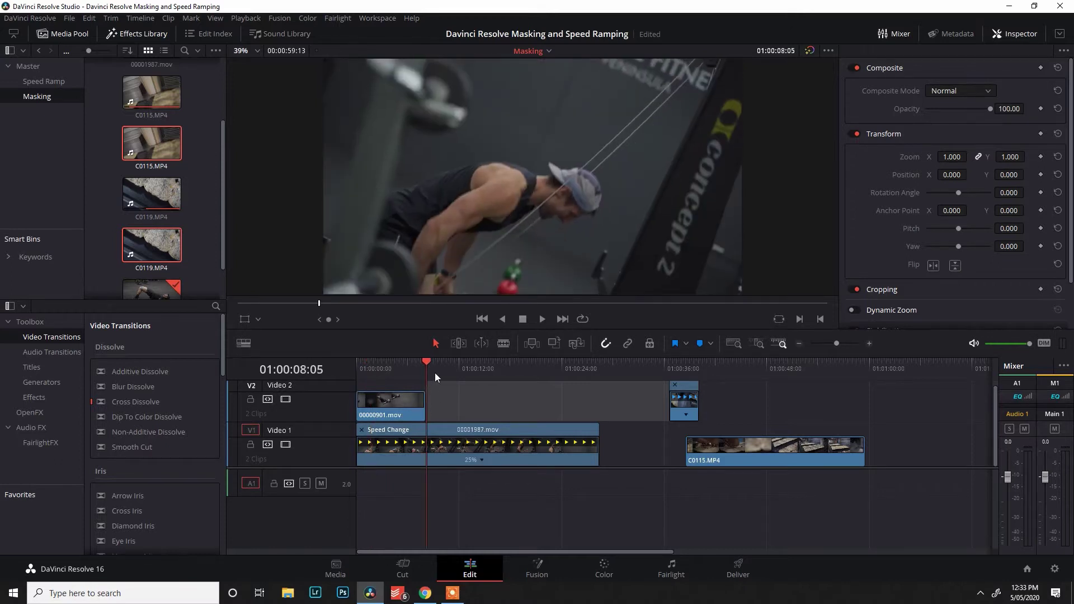
{"action": "left_click", "coordinate": [367, 364]}
{"action": "left_click_drag", "start_coordinate": [367, 363], "coordinate": [687, 368]}
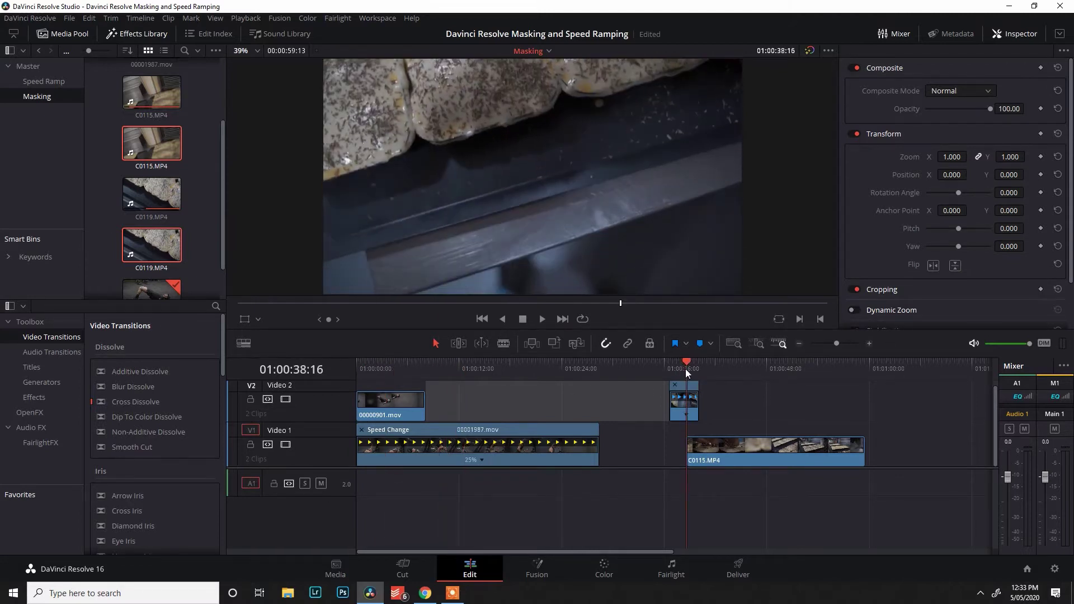
{"action": "left_click", "coordinate": [723, 364]}
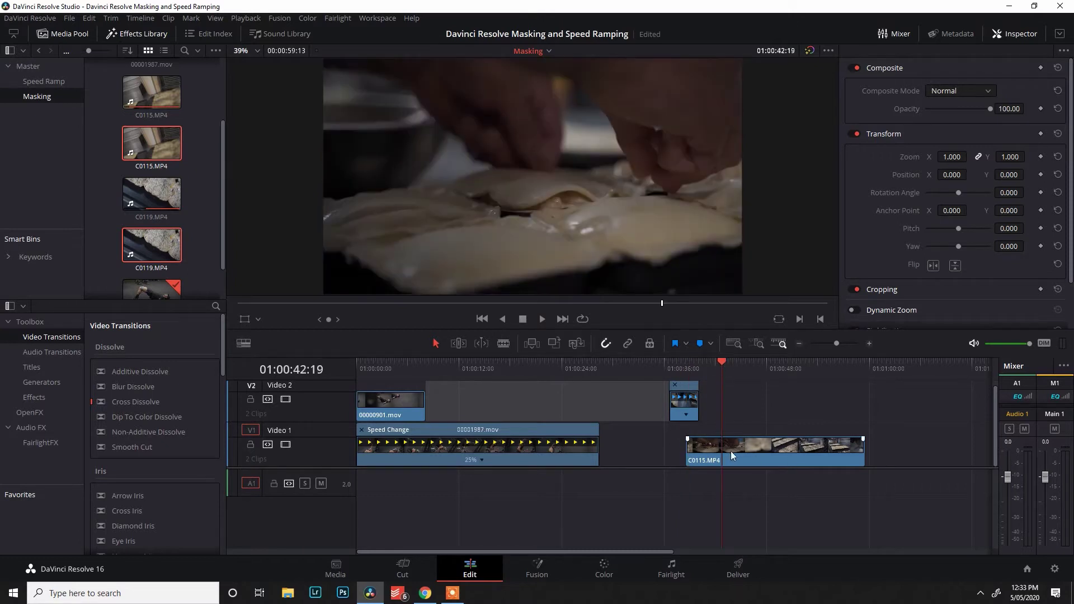
{"action": "left_click", "coordinate": [680, 370]}
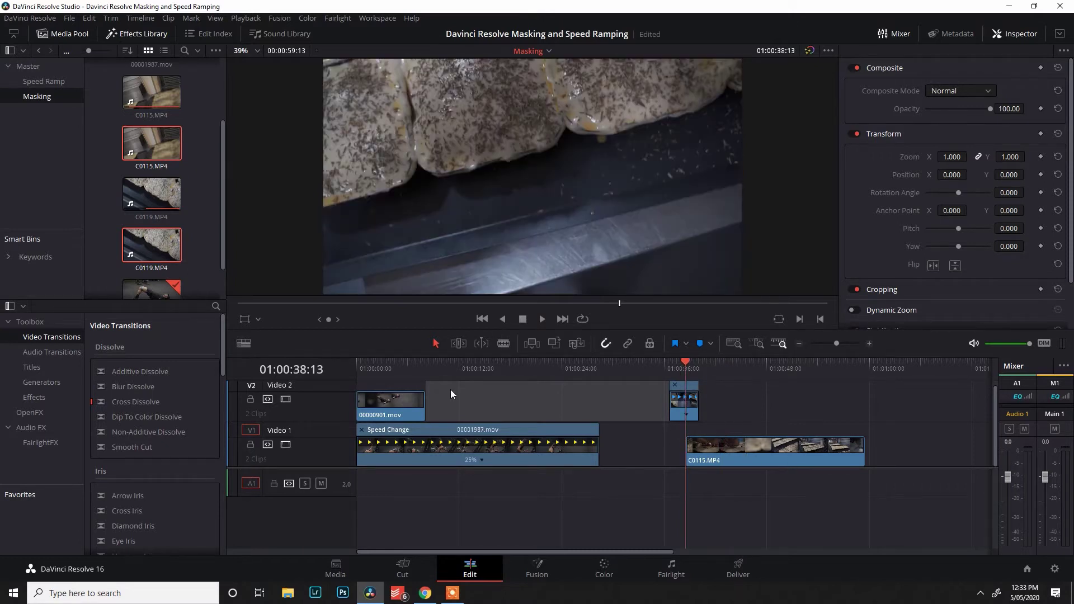
{"action": "left_click", "coordinate": [408, 367]}
{"action": "left_click", "coordinate": [370, 397]}
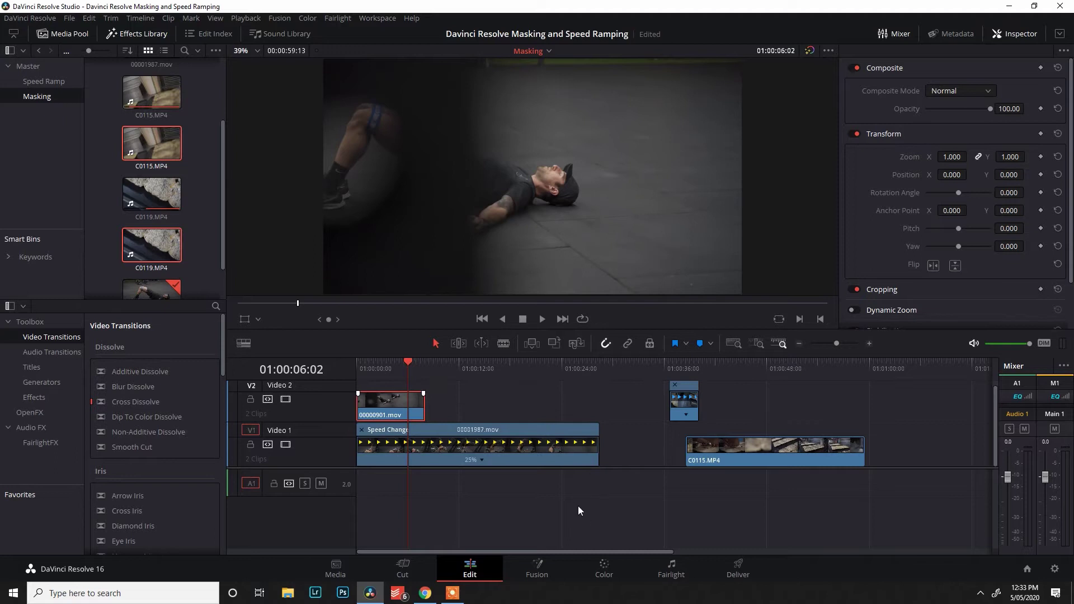
{"action": "left_click", "coordinate": [579, 507]}
{"action": "mouse_move", "coordinate": [399, 370]}
{"action": "left_mouse_down"}
{"action": "mouse_move", "coordinate": [365, 371]}
{"action": "mouse_move", "coordinate": [378, 371]}
{"action": "left_mouse_up"}
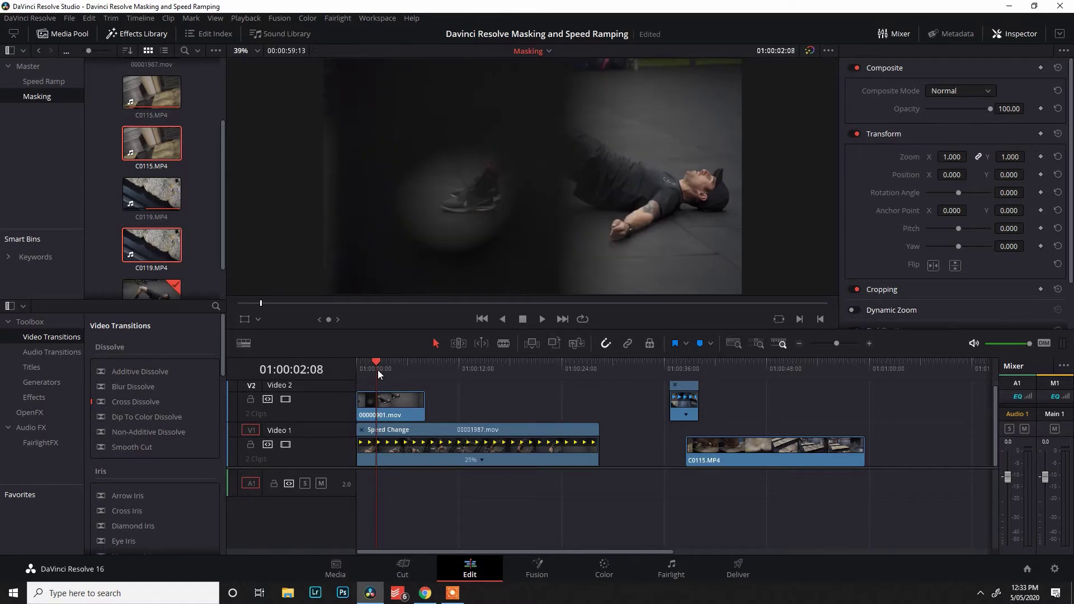
Open the Color page, add a serial node after node 01 and spread the two nodes across the node graph.
{"action": "left_click", "coordinate": [612, 569]}
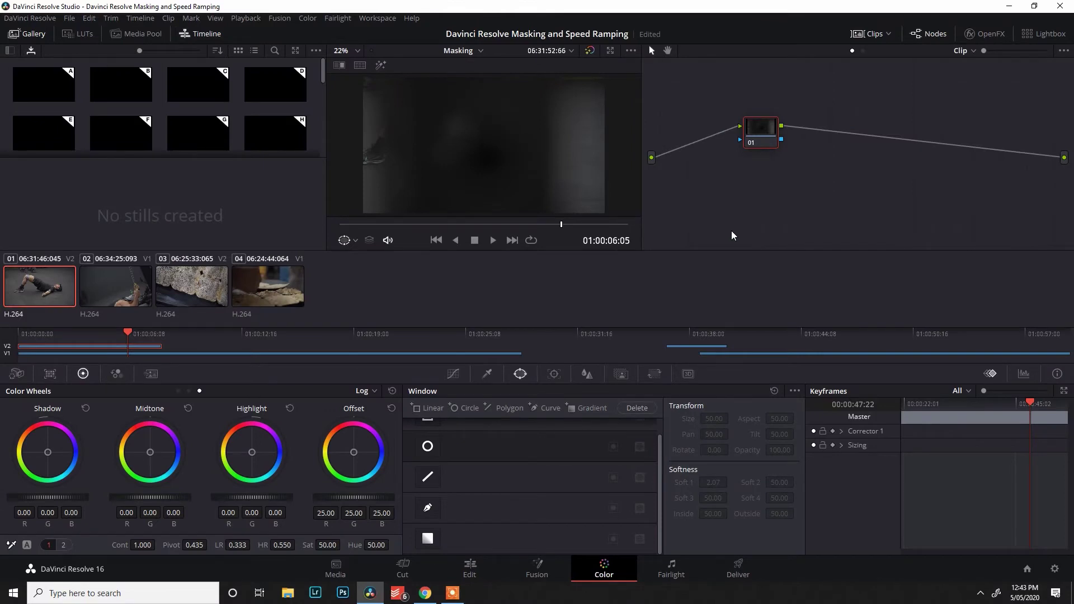
{"action": "left_click_drag", "start_coordinate": [758, 146], "coordinate": [692, 177]}
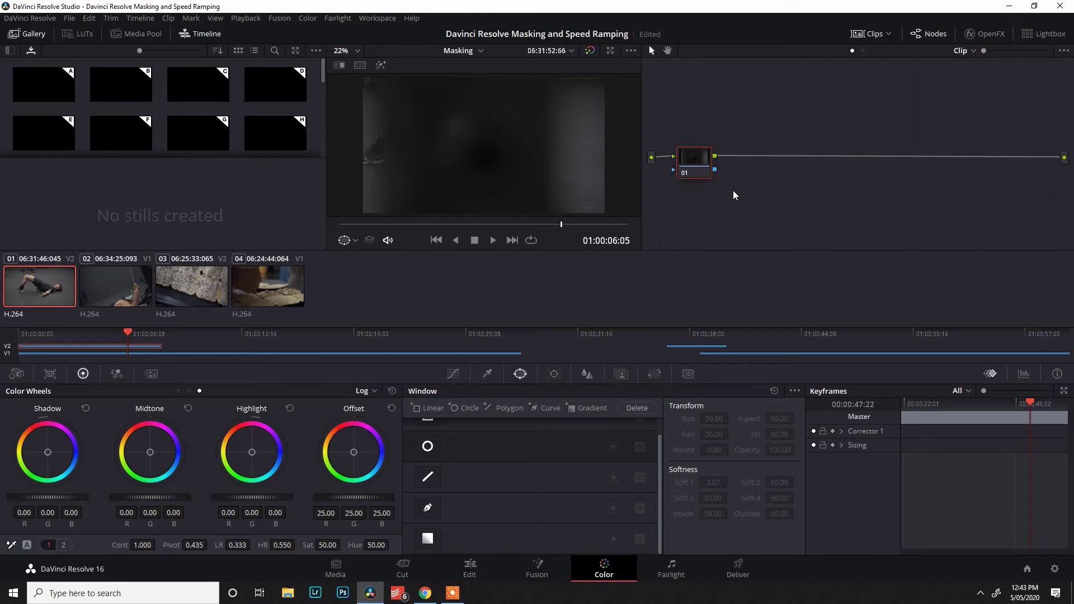
{"action": "key", "text": "alt+s"}
{"action": "left_click_drag", "start_coordinate": [762, 176], "coordinate": [1019, 173]}
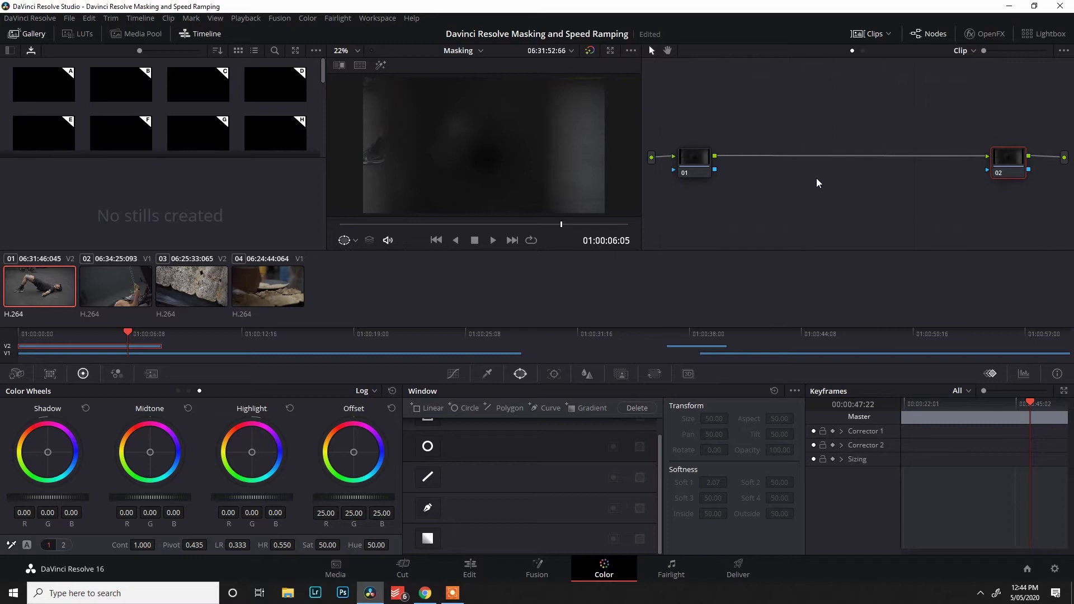
{"action": "left_click_drag", "start_coordinate": [1014, 172], "coordinate": [1006, 171]}
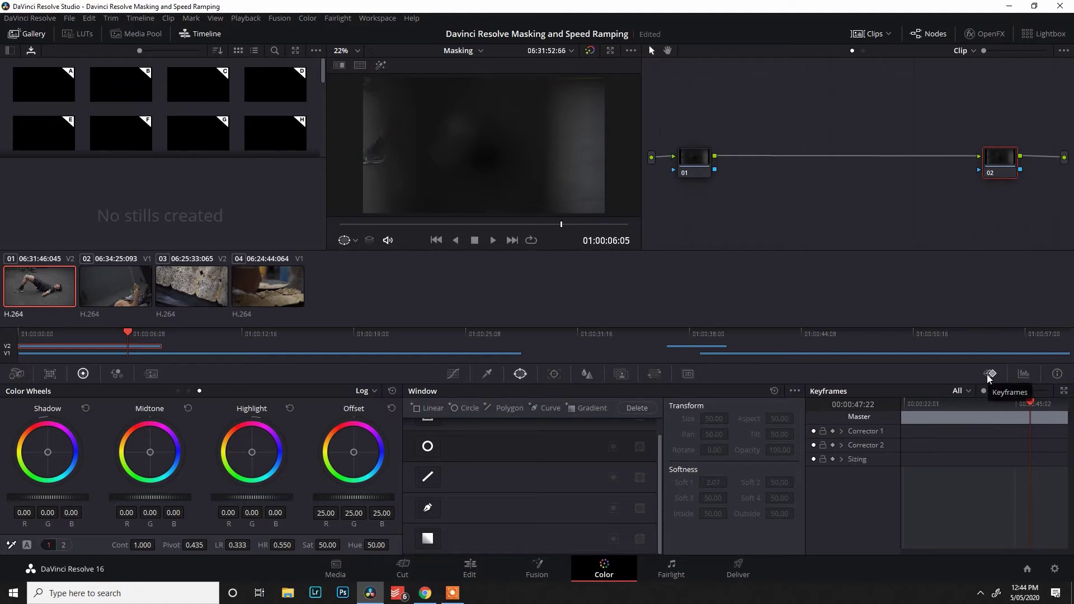
{"action": "left_click", "coordinate": [452, 376]}
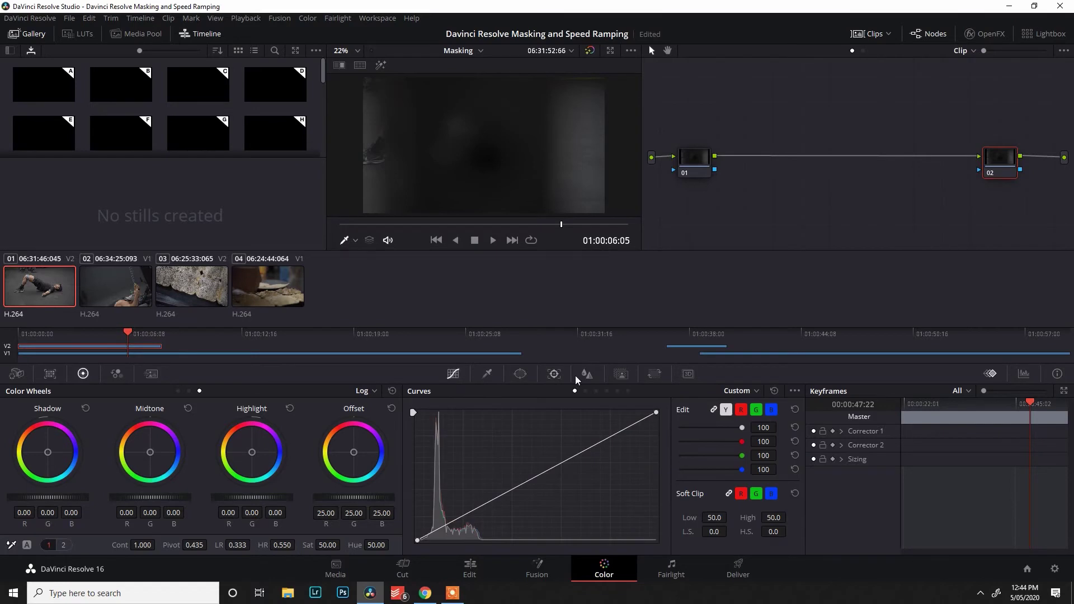
{"action": "left_click", "coordinate": [1027, 376]}
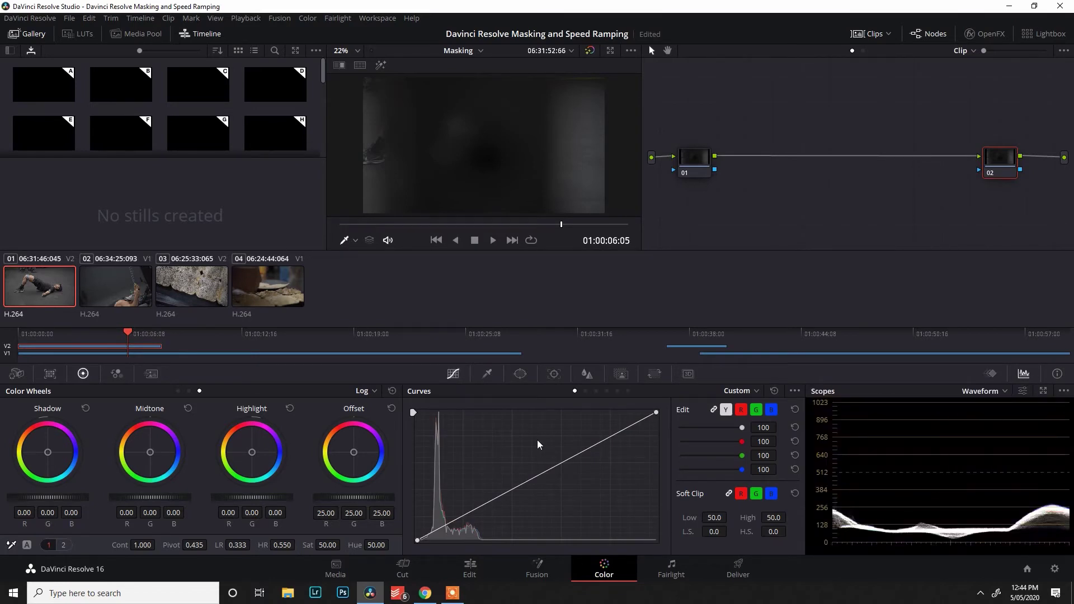
{"action": "left_click", "coordinate": [520, 375]}
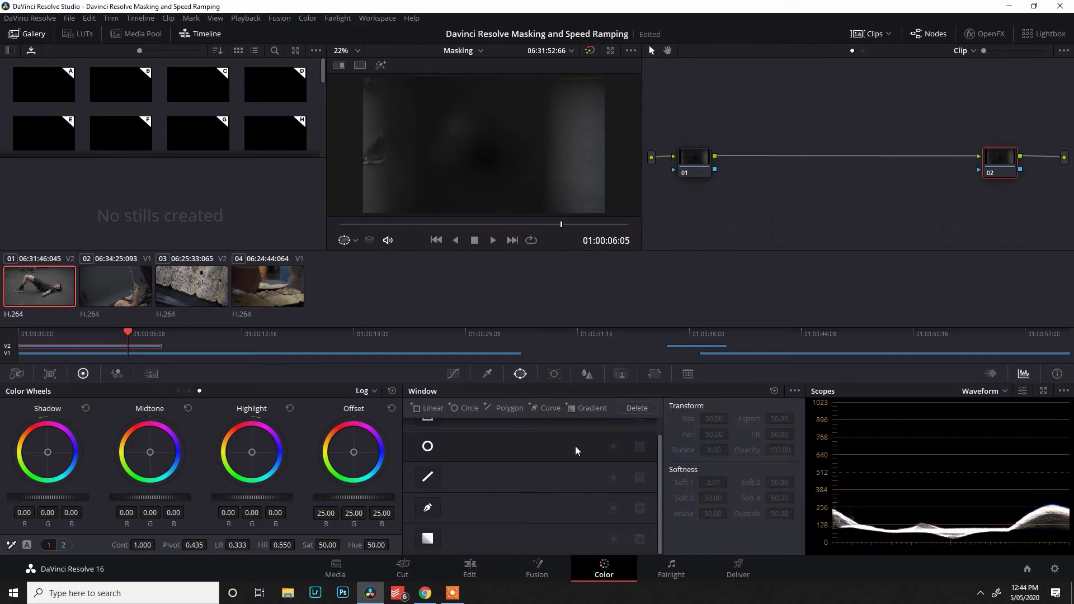
{"action": "left_click", "coordinate": [991, 374]}
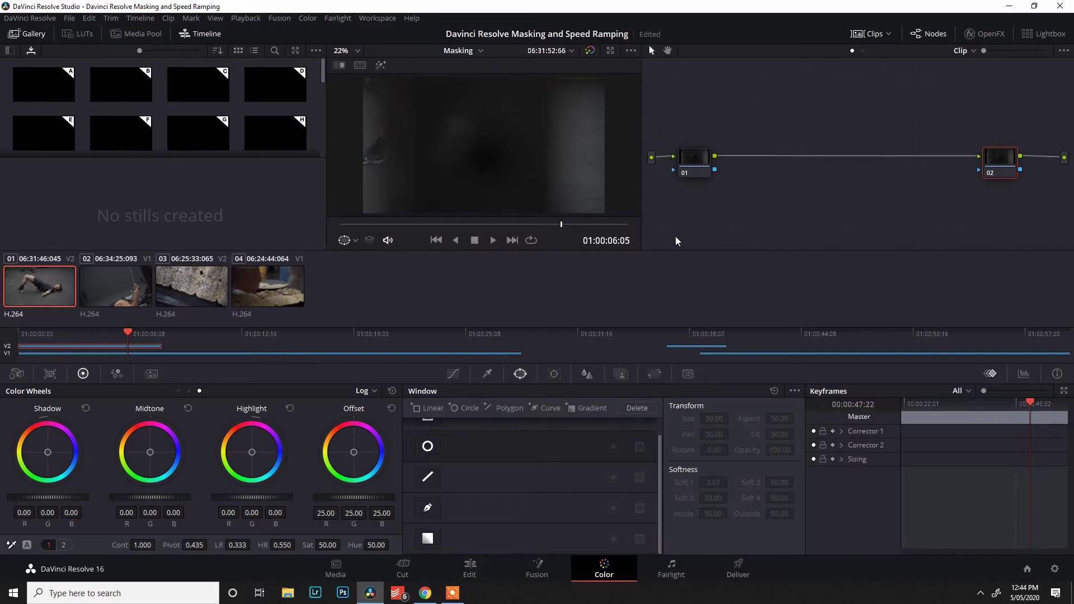
Park the playhead on the V2 gym clip at 01:00:06:05, where the dark foreground object covers most of the frame.
{"action": "key", "text": "Left"}
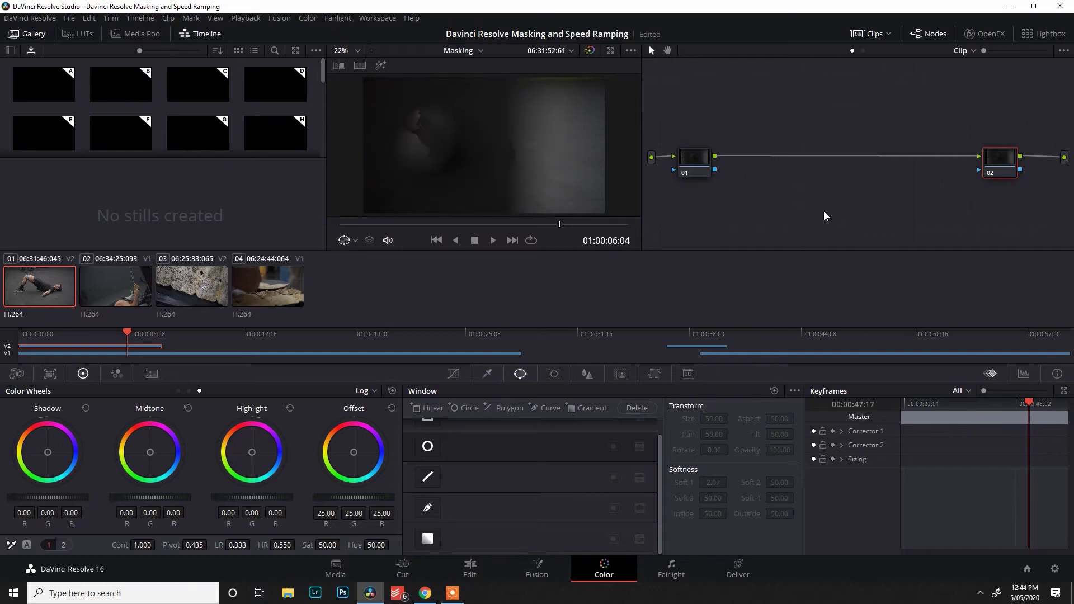
{"action": "key", "text": "Right"}
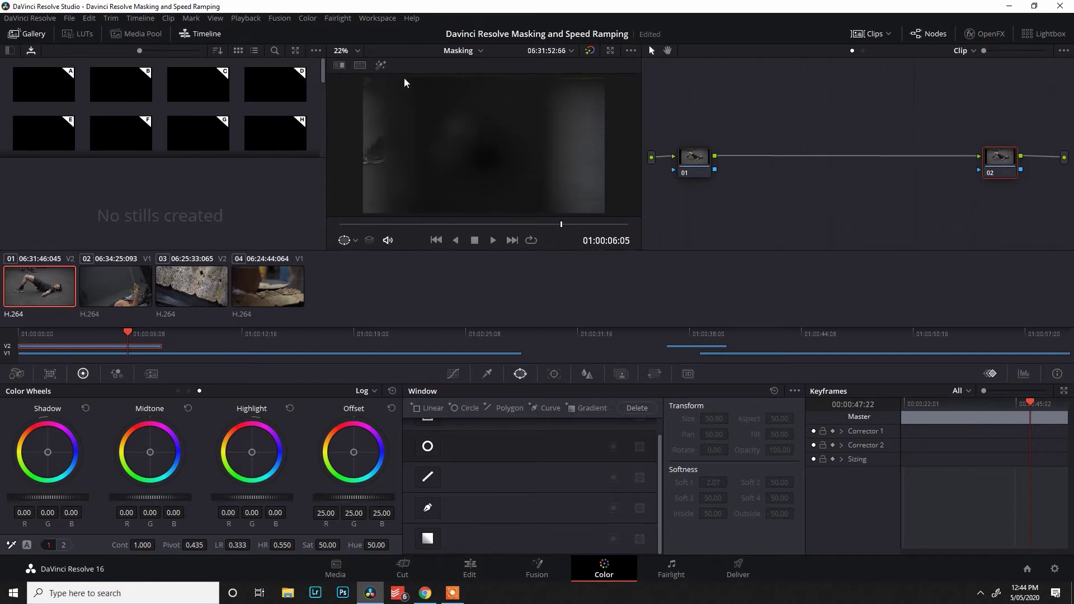
{"action": "left_click", "coordinate": [219, 353]}
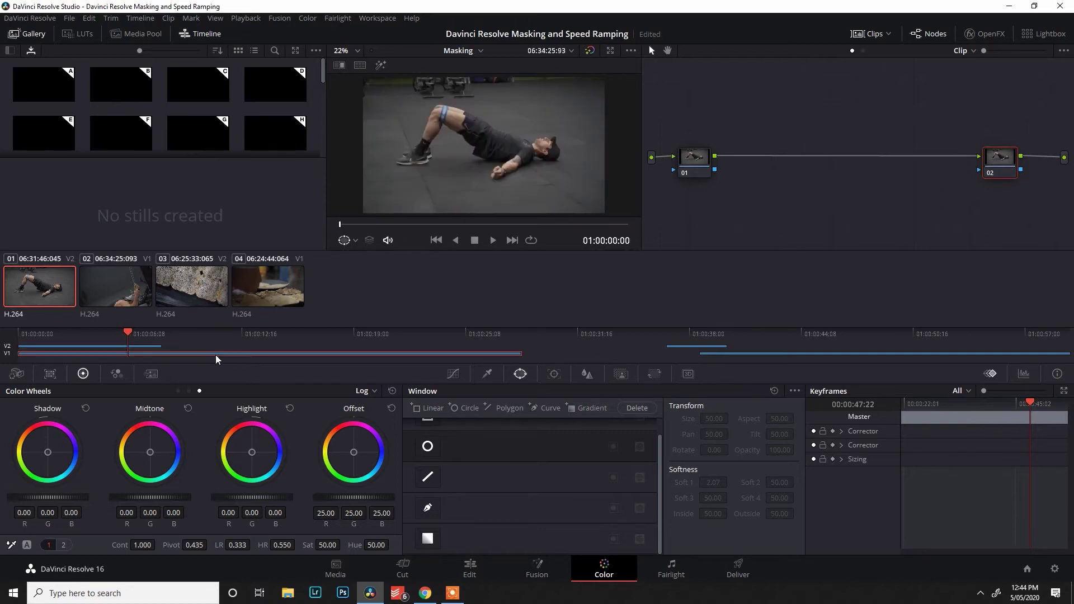
{"action": "left_click", "coordinate": [131, 347]}
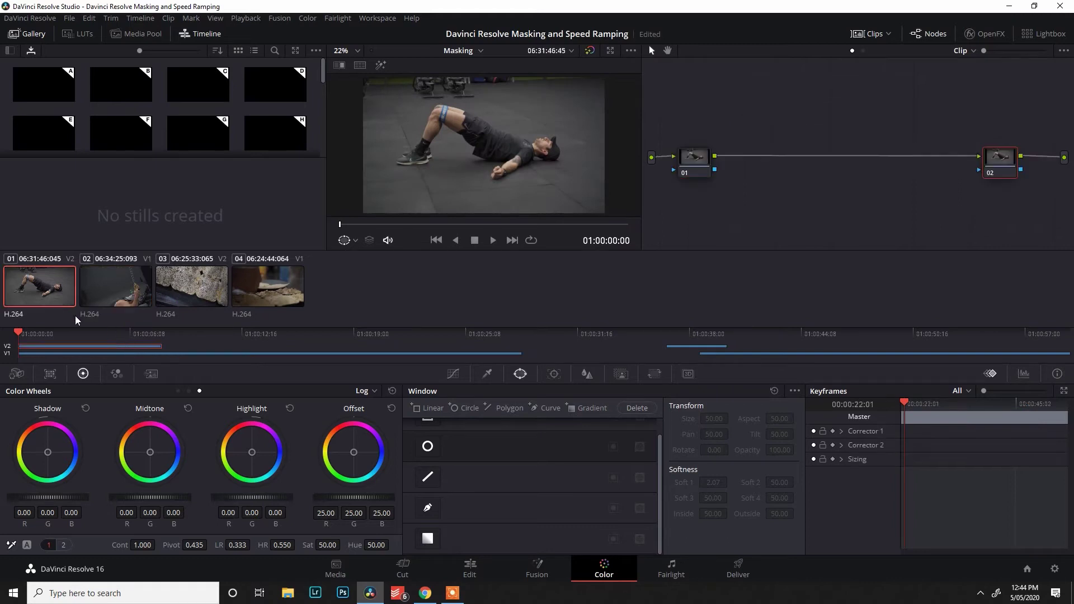
{"action": "left_click", "coordinate": [125, 334]}
{"action": "key", "text": "space"}
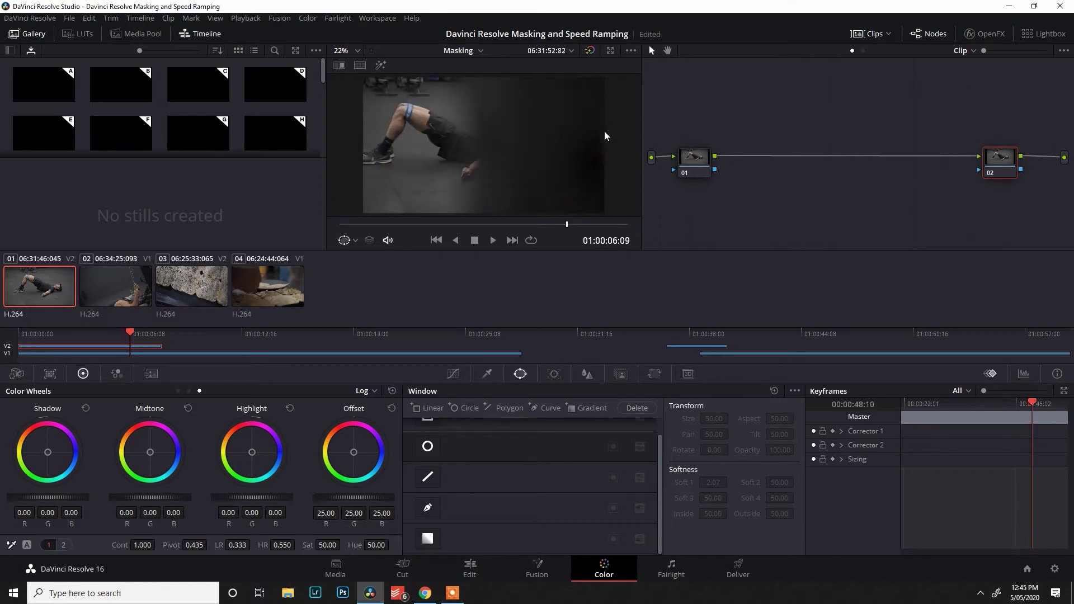
{"action": "key", "text": "j"}
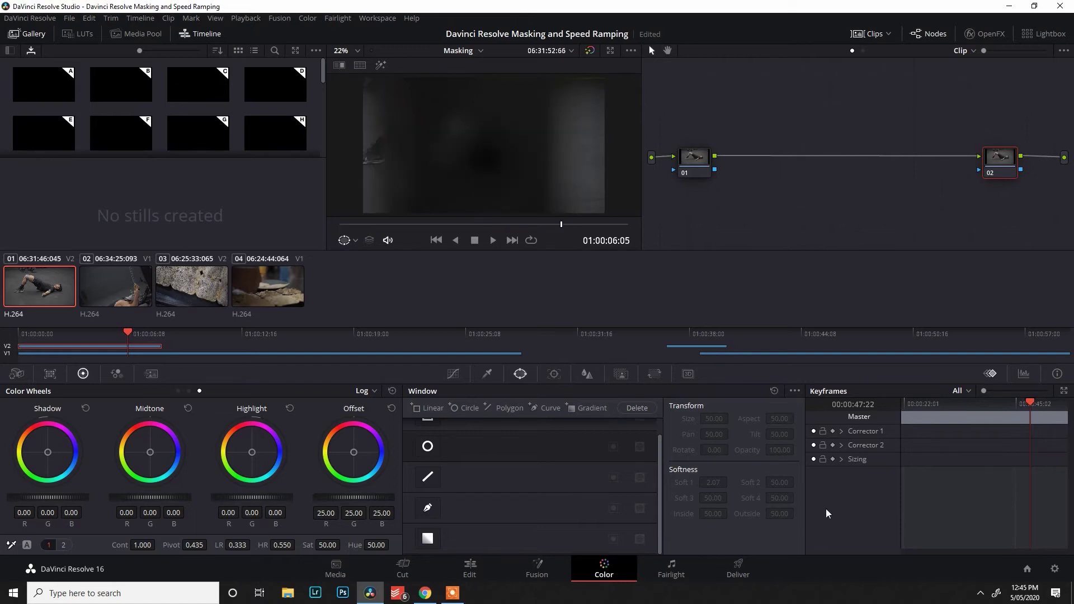
Draw a closed four-point curve mask on node 02 around the narrow strip at the frame's left edge, with Soft 1 at 7.14.
{"action": "left_click", "coordinate": [434, 513]}
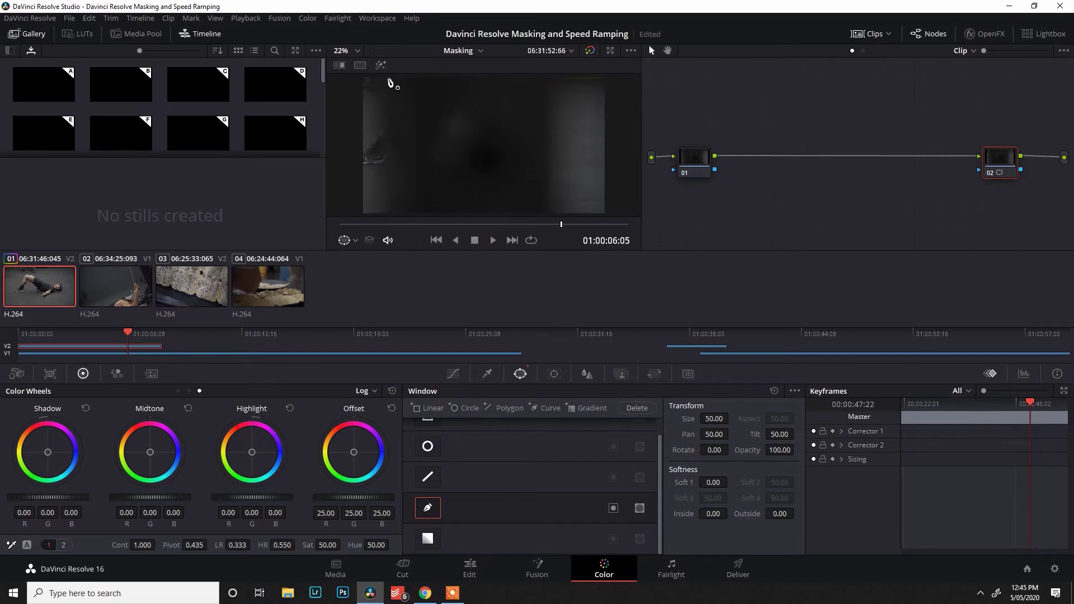
{"action": "left_click", "coordinate": [390, 76]}
{"action": "left_click", "coordinate": [395, 215]}
{"action": "left_click", "coordinate": [352, 215]}
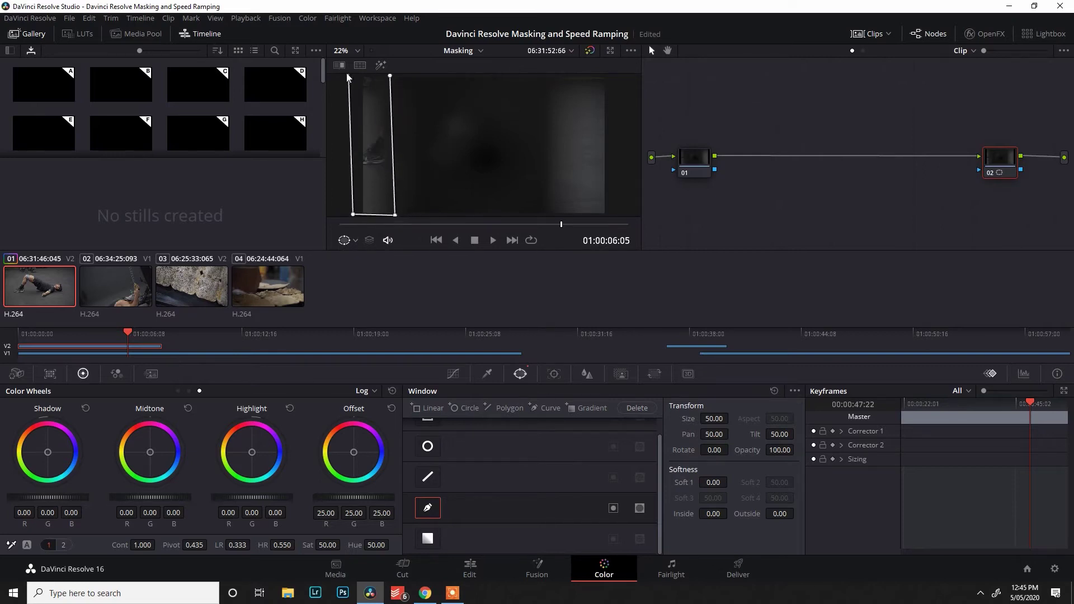
{"action": "left_click", "coordinate": [352, 75]}
{"action": "left_click", "coordinate": [390, 75]}
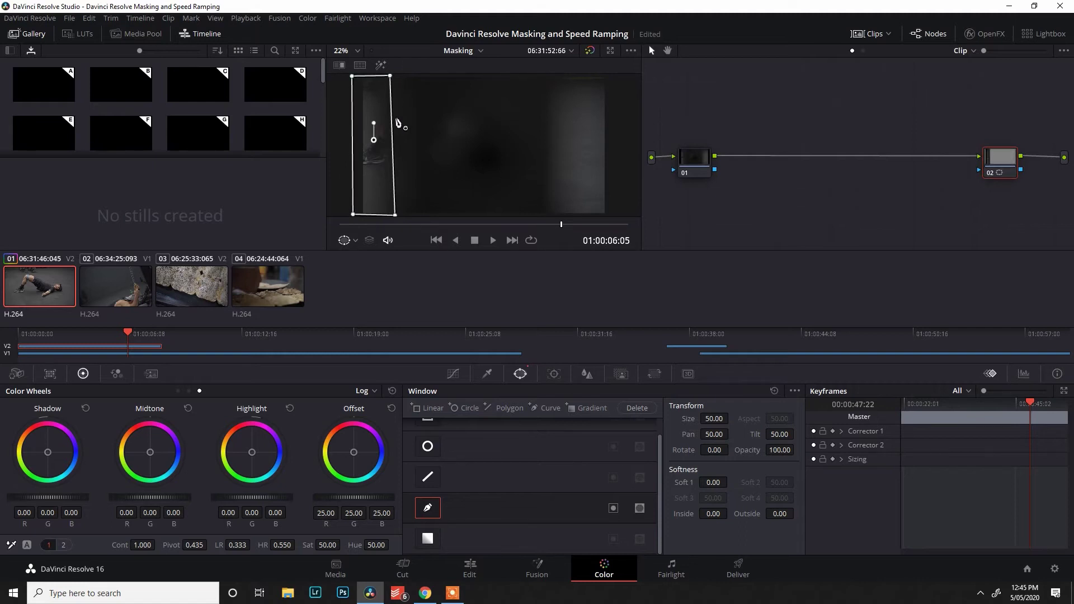
{"action": "left_click_drag", "start_coordinate": [714, 482], "coordinate": [731, 482]}
Make room beside node 02, add an alpha output to the node graph and connect the node's alpha to it.
{"action": "left_click_drag", "start_coordinate": [998, 174], "coordinate": [965, 174]}
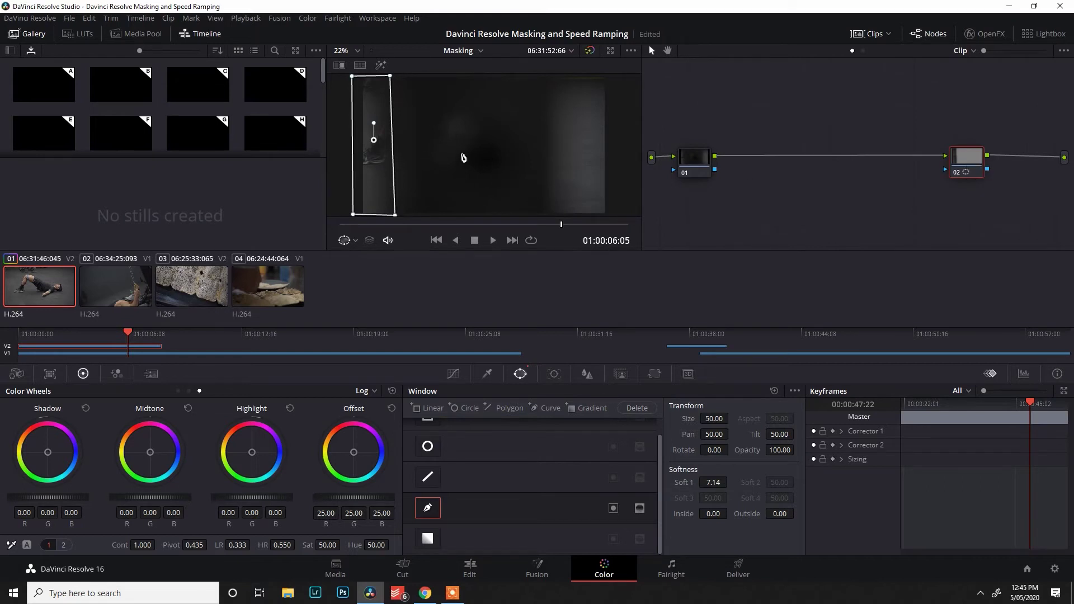
{"action": "right_click", "coordinate": [1048, 189]}
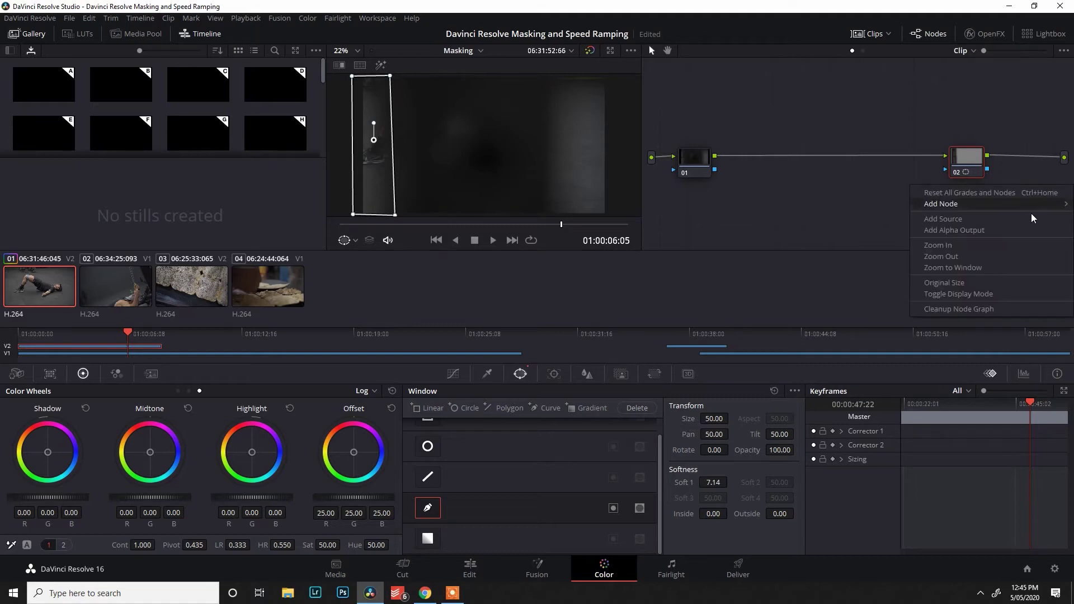
{"action": "left_click", "coordinate": [998, 232]}
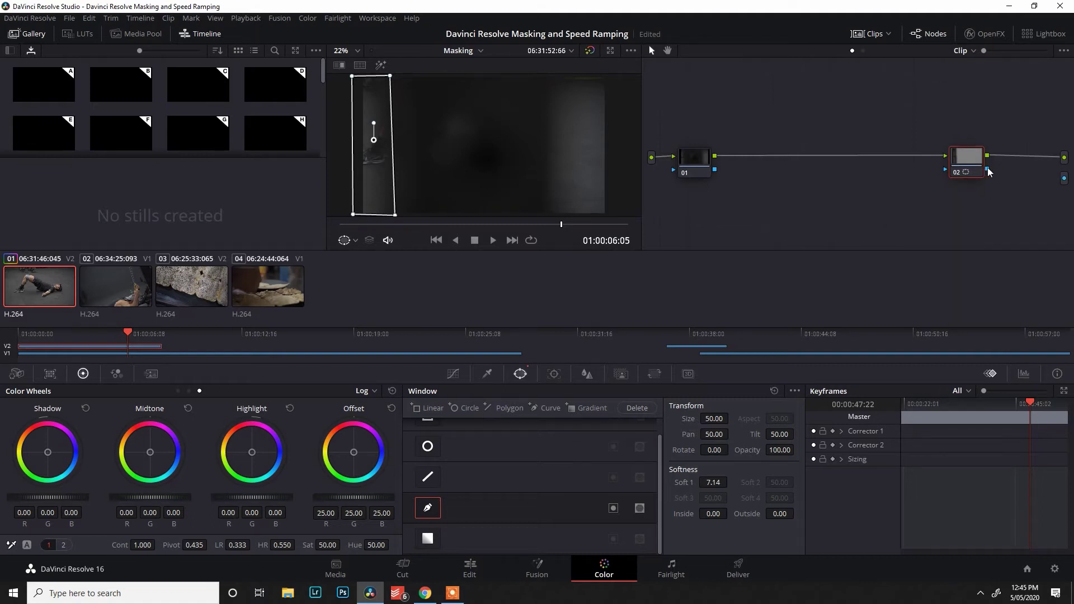
{"action": "left_click_drag", "start_coordinate": [993, 172], "coordinate": [1065, 178]}
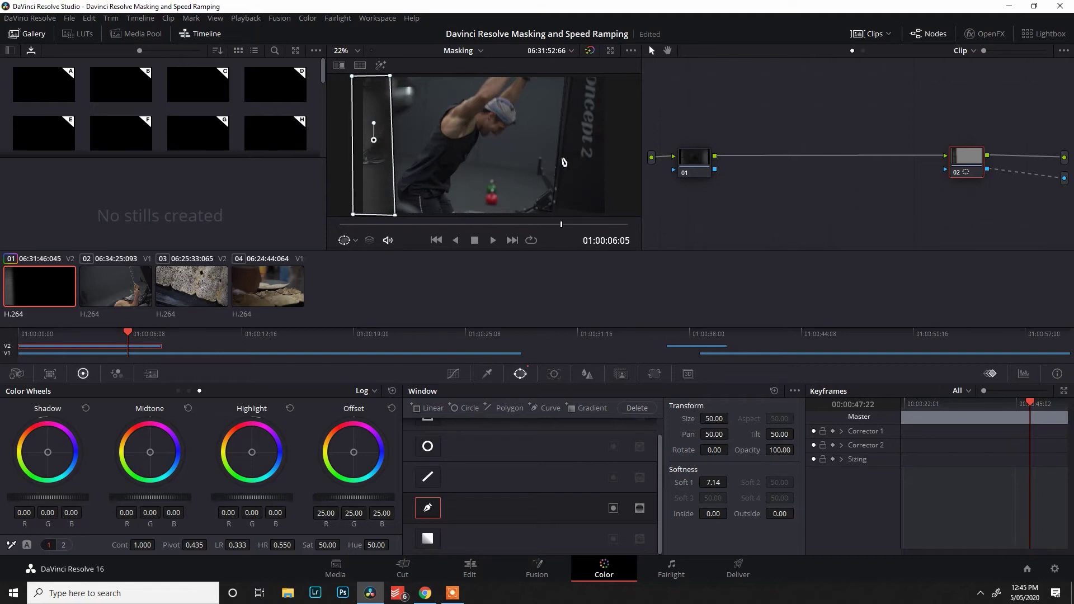
Invert node 02's curve mask and keyframe its inner edge outside the frame's left border at 01:00:06:04.
{"action": "left_click", "coordinate": [614, 508]}
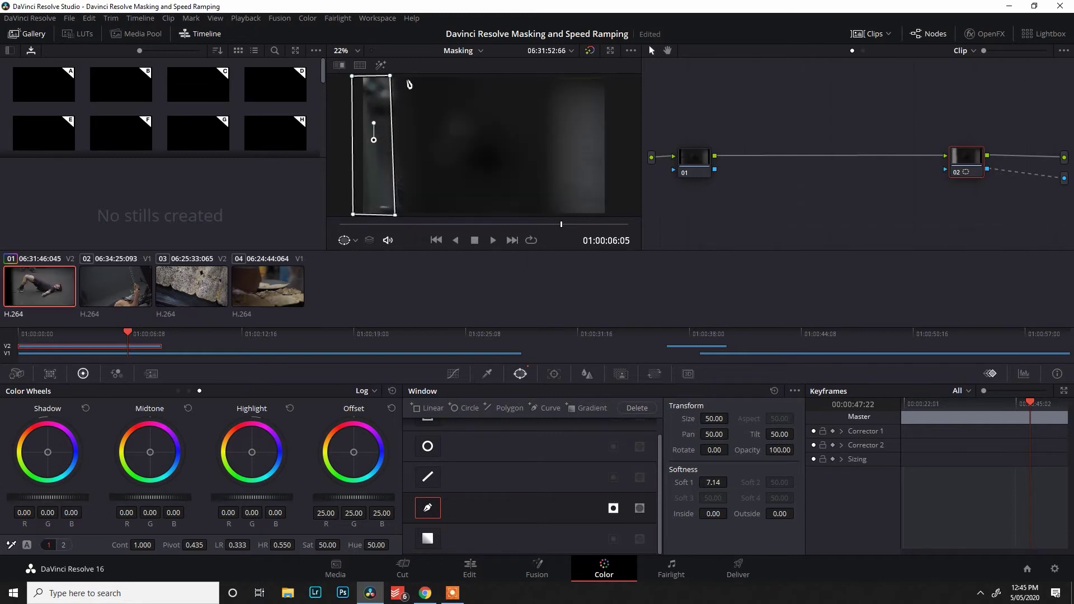
{"action": "left_click_drag", "start_coordinate": [390, 76], "coordinate": [350, 75]}
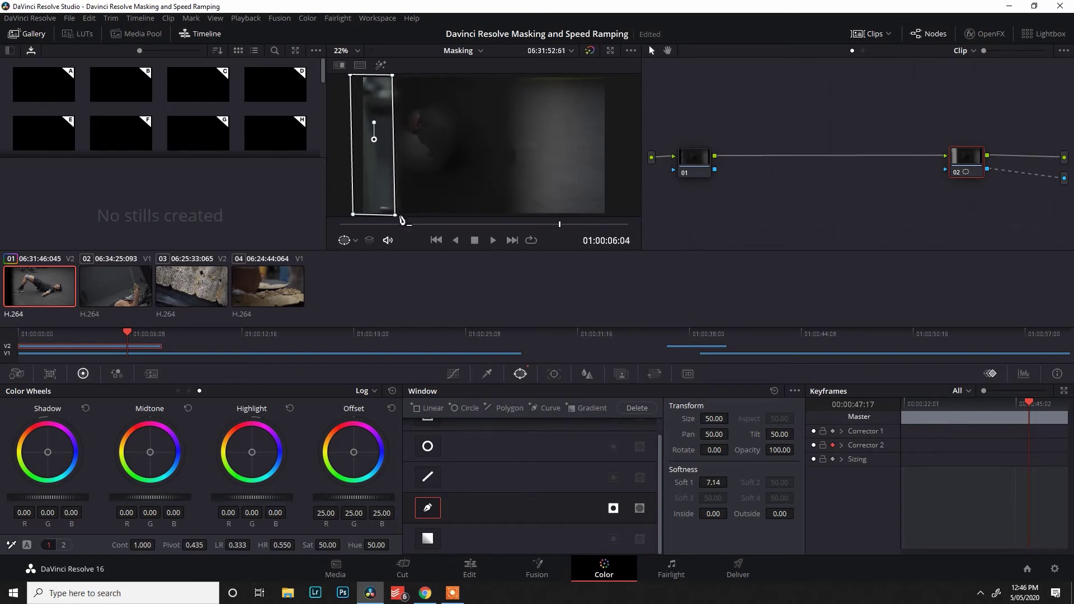
{"action": "left_click_drag", "start_coordinate": [400, 218], "coordinate": [363, 219]}
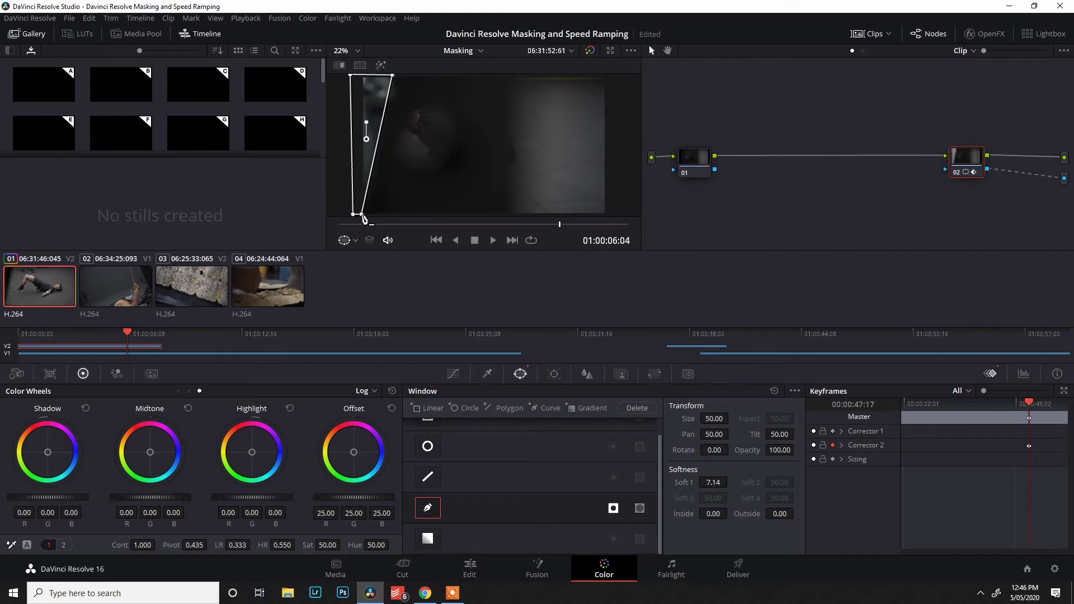
{"action": "left_click_drag", "start_coordinate": [393, 81], "coordinate": [363, 80]}
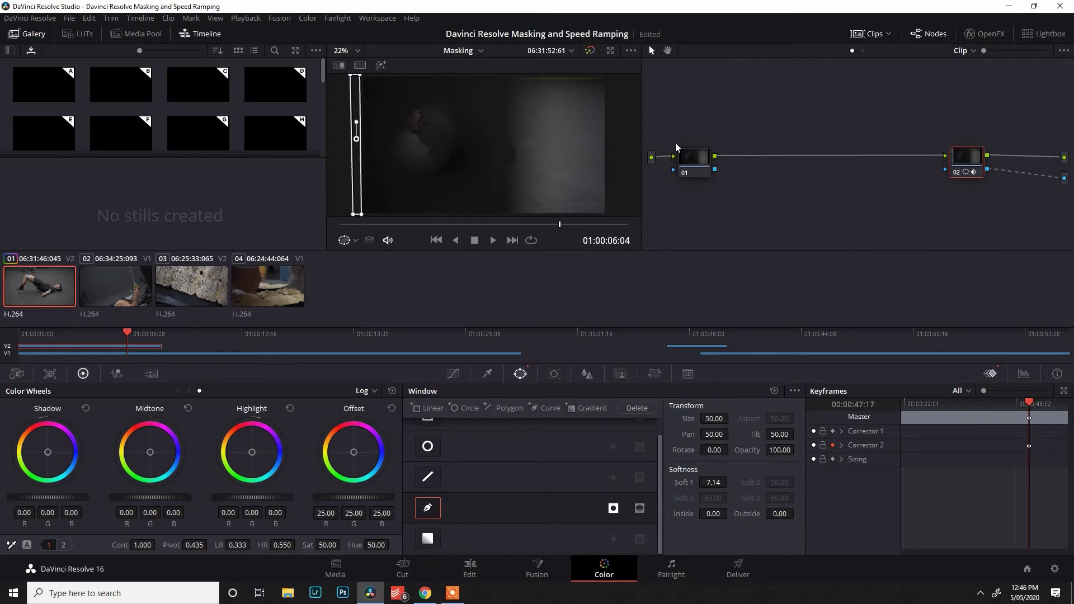
Align the mask's inner edge with the dark object's trailing edge frame by frame at 01:00:06:05 and 01:00:06:06.
{"action": "key", "text": "Right"}
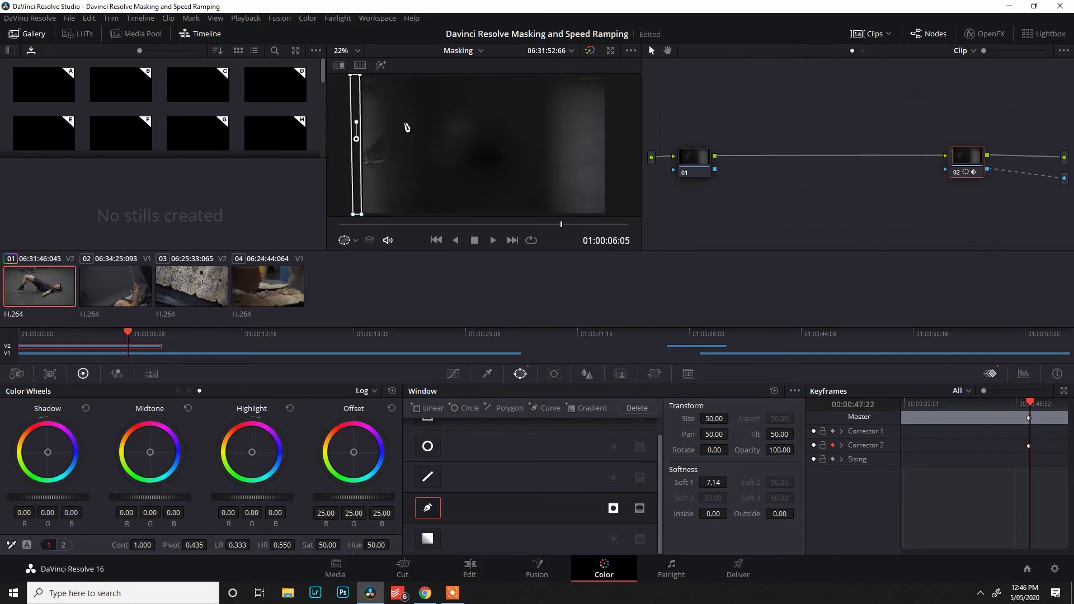
{"action": "left_click_drag", "start_coordinate": [363, 77], "coordinate": [399, 77]}
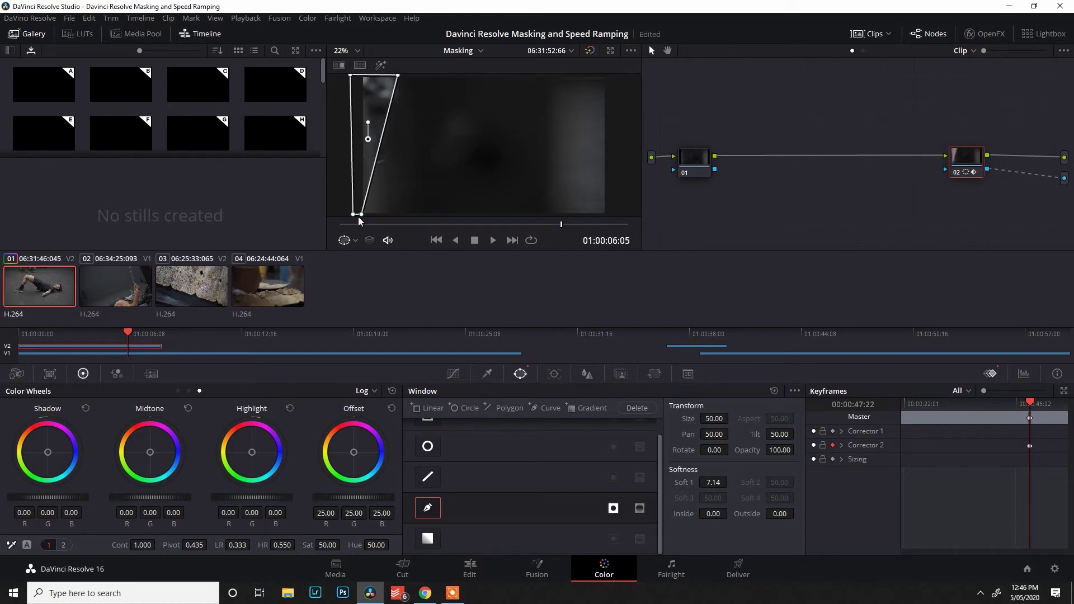
{"action": "left_click_drag", "start_coordinate": [359, 217], "coordinate": [406, 218]}
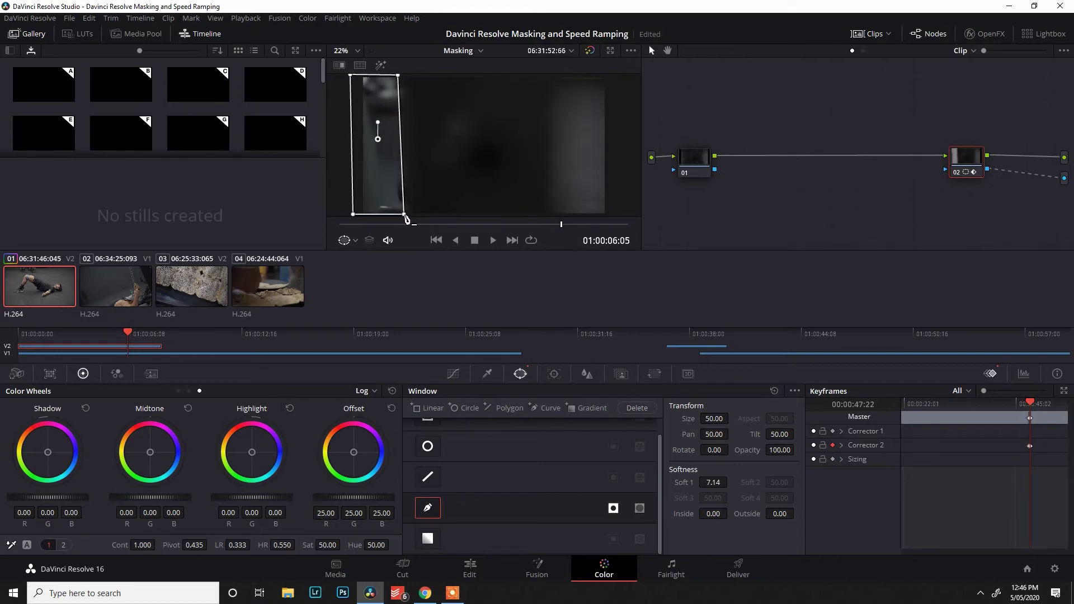
{"action": "left_click_drag", "start_coordinate": [398, 77], "coordinate": [430, 77]}
{"action": "key", "text": "Right"}
{"action": "left_click_drag", "start_coordinate": [405, 219], "coordinate": [437, 219]}
{"action": "key", "text": "Right"}
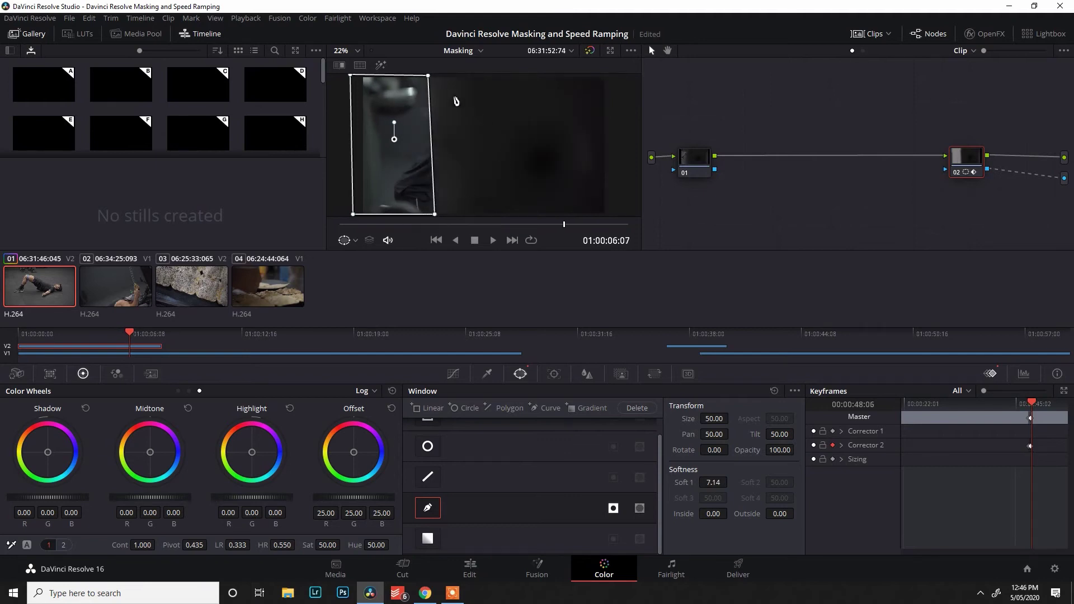
Extend the mask's two inner corners to follow the dark object's trailing edge at 01:00:06:07 and 01:00:06:08.
{"action": "left_click_drag", "start_coordinate": [429, 76], "coordinate": [466, 76]}
{"action": "left_click_drag", "start_coordinate": [435, 217], "coordinate": [473, 218]}
{"action": "key", "text": "Right"}
{"action": "left_click_drag", "start_coordinate": [468, 79], "coordinate": [502, 77]}
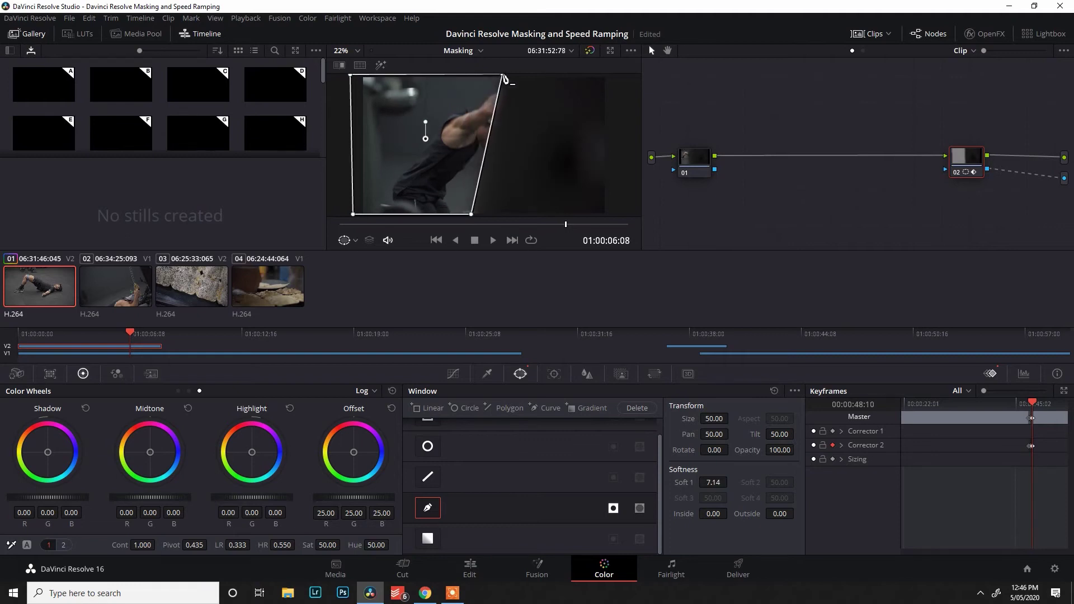
{"action": "left_click_drag", "start_coordinate": [472, 215], "coordinate": [502, 220]}
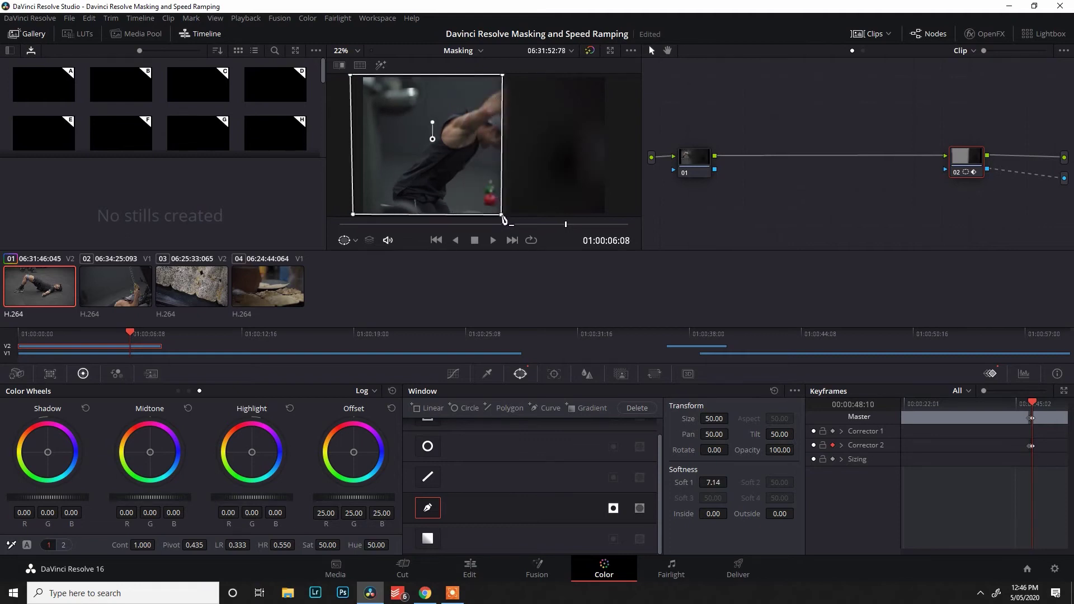
Keep the mask's inner edge on the dark object's trailing edge at 01:00:06:09 and 01:00:06:10.
{"action": "key", "text": "Right"}
{"action": "left_click_drag", "start_coordinate": [505, 79], "coordinate": [529, 79]}
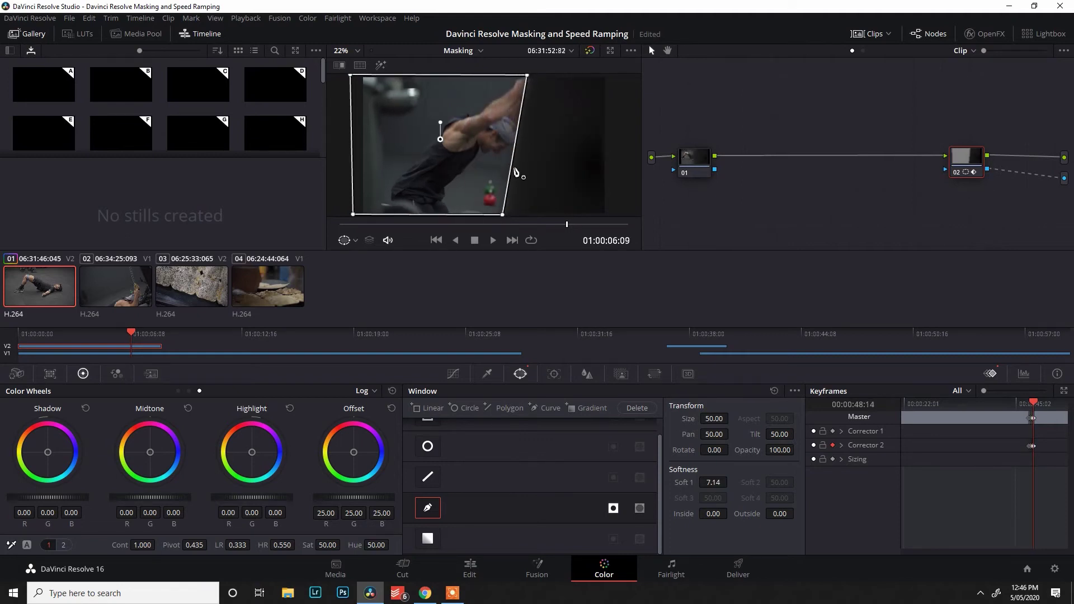
{"action": "left_click_drag", "start_coordinate": [504, 217], "coordinate": [531, 217]}
{"action": "key", "text": "Right"}
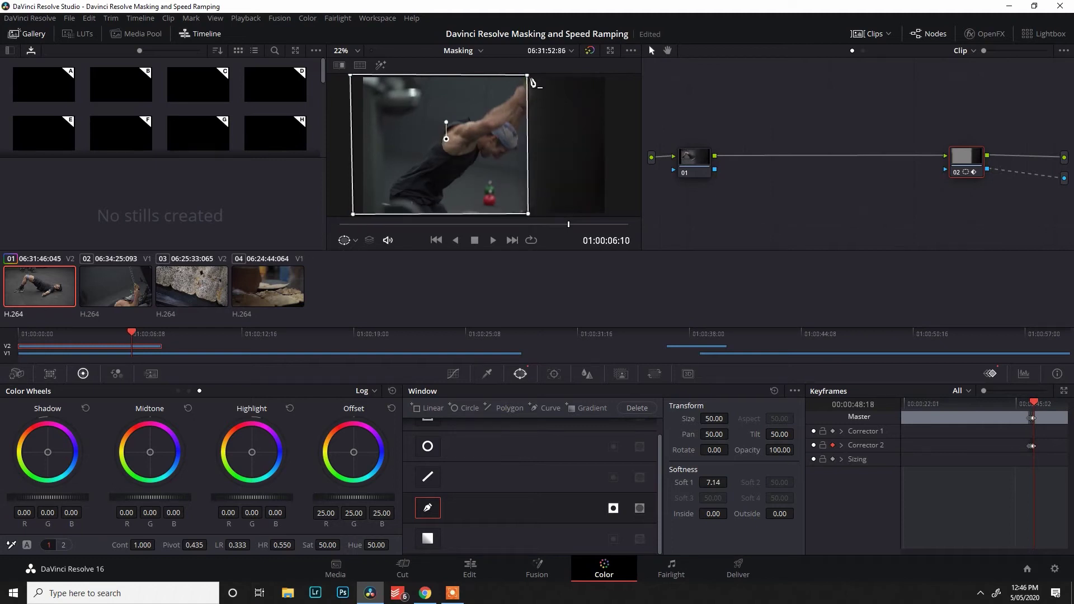
{"action": "left_click_drag", "start_coordinate": [528, 79], "coordinate": [552, 79]}
{"action": "left_click_drag", "start_coordinate": [531, 218], "coordinate": [537, 221]}
{"action": "key", "text": "Right"}
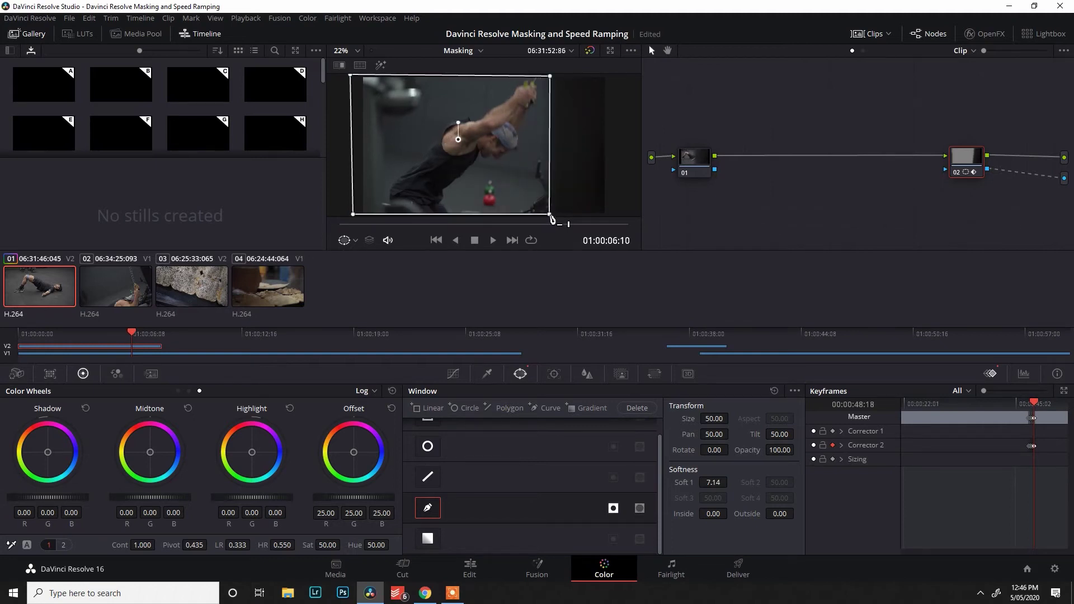
Extend the mask past the frame's right border over the frames following 01:00:06:10, revealing the whole lower gym clip.
{"action": "left_click_drag", "start_coordinate": [552, 80], "coordinate": [599, 79]}
{"action": "key", "text": "Right"}
{"action": "left_click_drag", "start_coordinate": [537, 221], "coordinate": [578, 222]}
{"action": "key", "text": "Right"}
{"action": "left_click_drag", "start_coordinate": [598, 79], "coordinate": [618, 79]}
{"action": "left_click_drag", "start_coordinate": [578, 222], "coordinate": [612, 220]}
Play back the masked gym transition on the Edit page from 01:00:05:17.
{"action": "left_click", "coordinate": [1021, 404]}
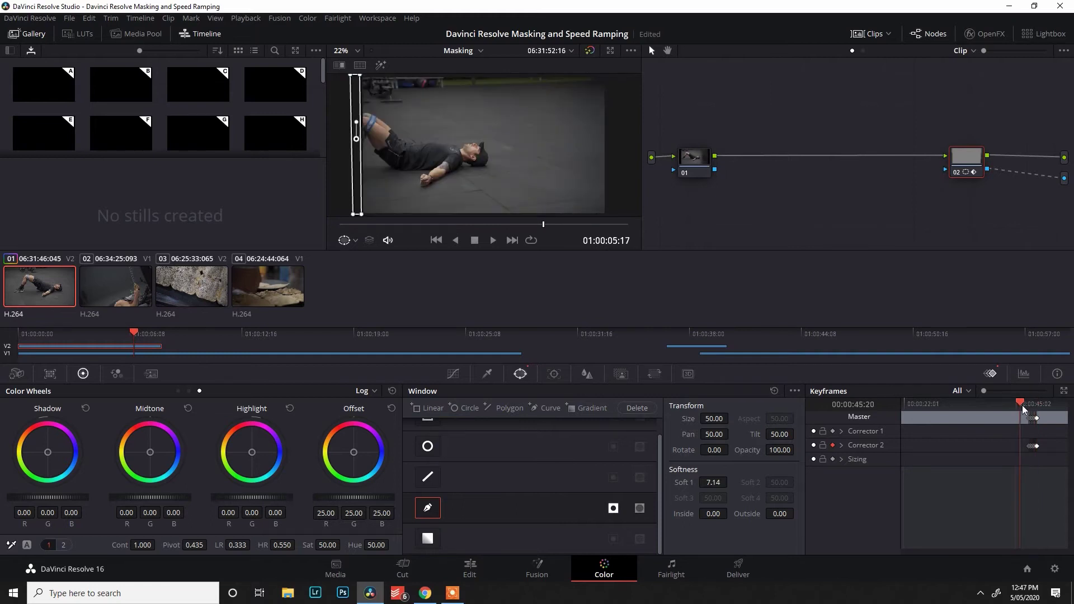
{"action": "left_click", "coordinate": [470, 568]}
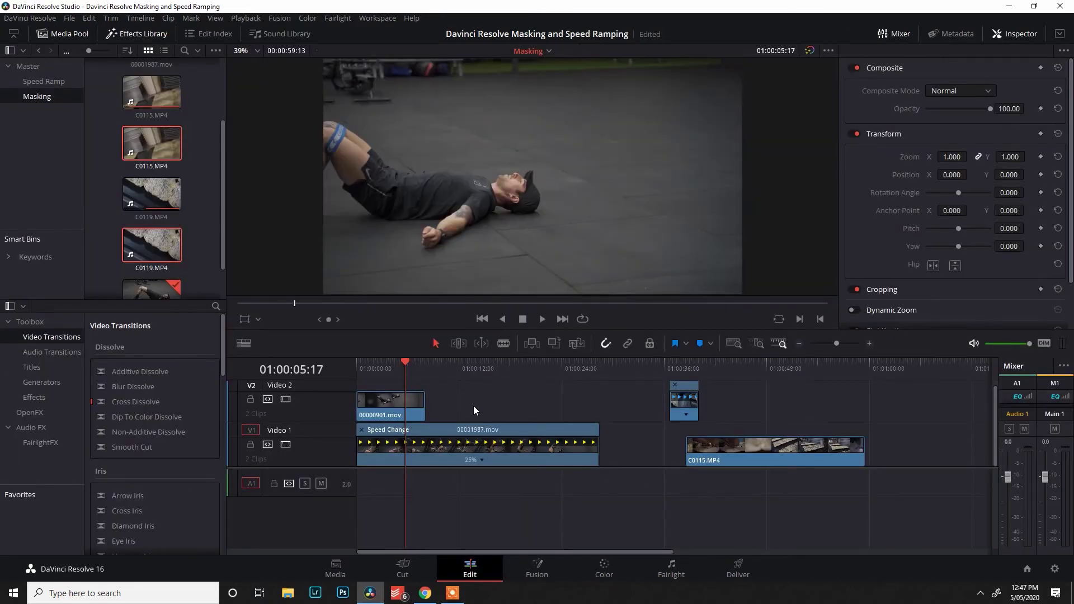
{"action": "left_click", "coordinate": [473, 406]}
{"action": "key", "text": "space"}
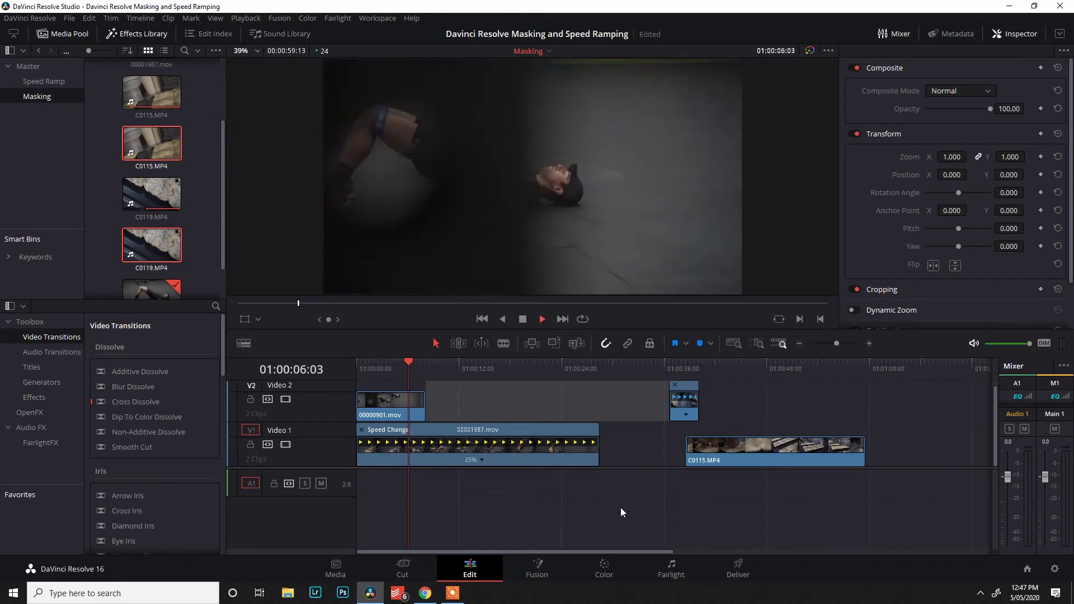
{"action": "key", "text": "space"}
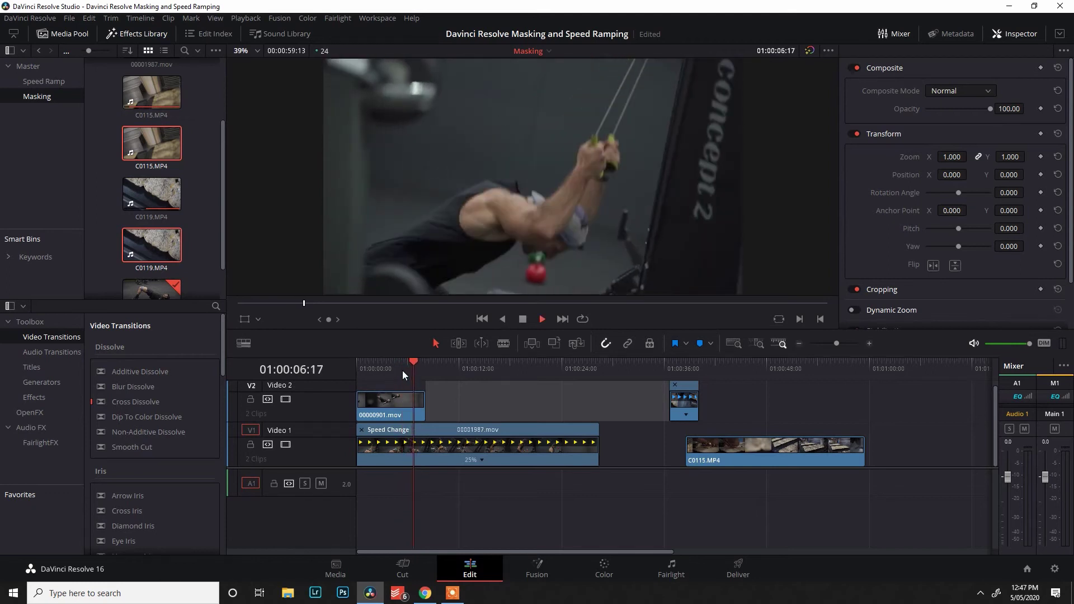
{"action": "key", "text": "space"}
Open the second V2 clip, the seeded bread shot, on the Color page and park the playhead at 01:00:38:08.
{"action": "left_click", "coordinate": [680, 367]}
{"action": "left_click", "coordinate": [686, 401]}
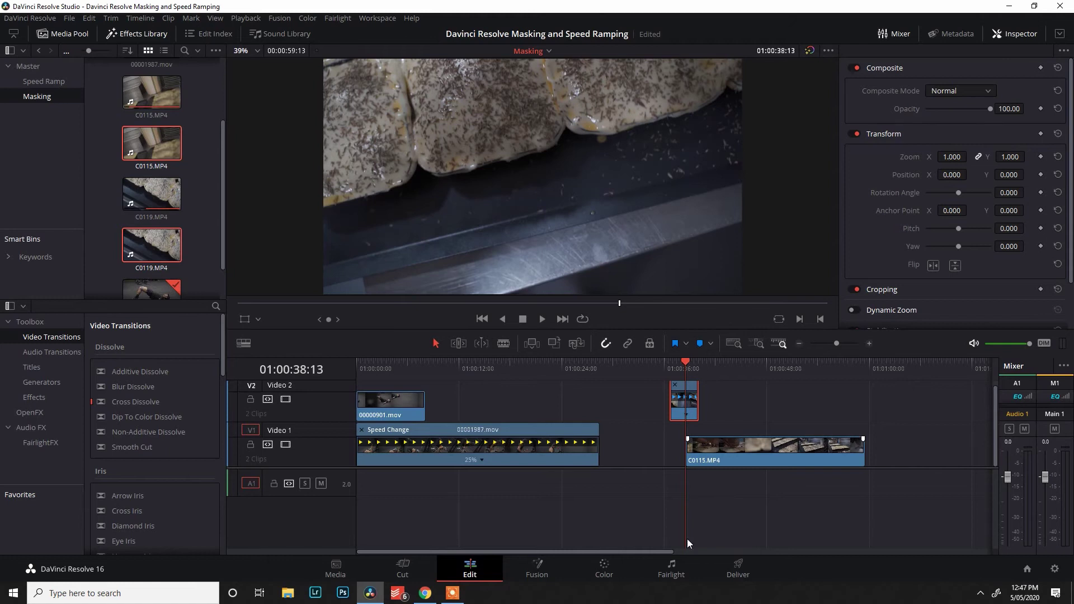
{"action": "left_click", "coordinate": [610, 576]}
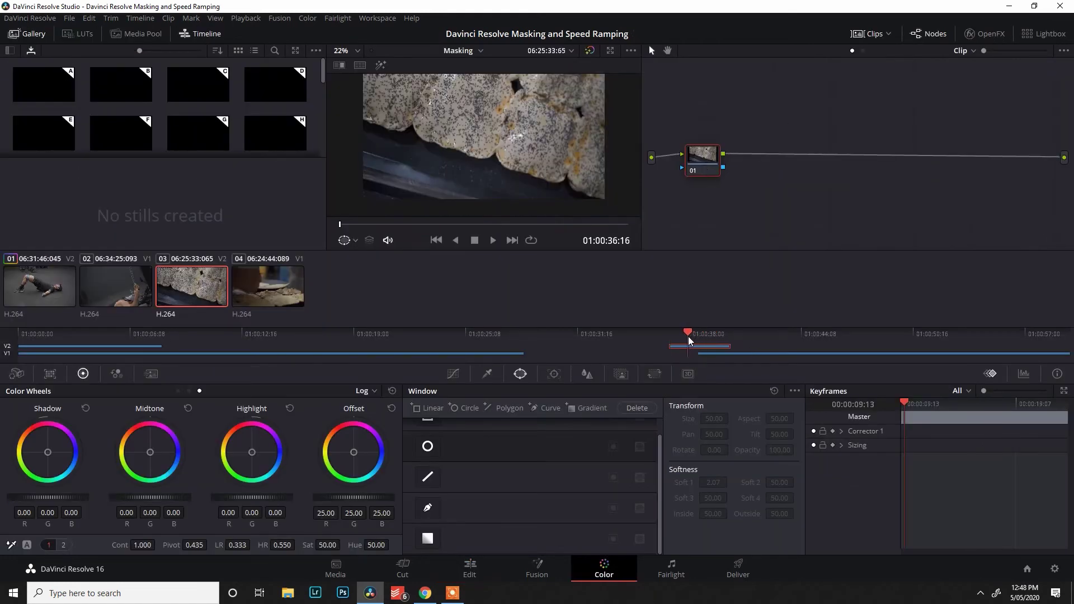
{"action": "left_click_drag", "start_coordinate": [689, 337], "coordinate": [703, 335]}
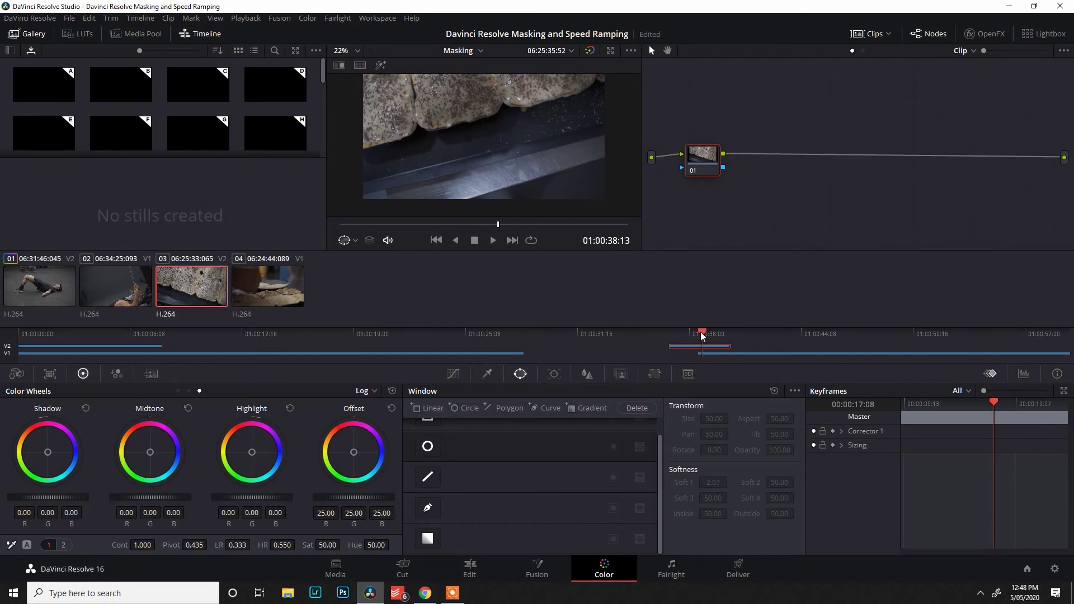
{"action": "left_click_drag", "start_coordinate": [703, 334], "coordinate": [699, 335]}
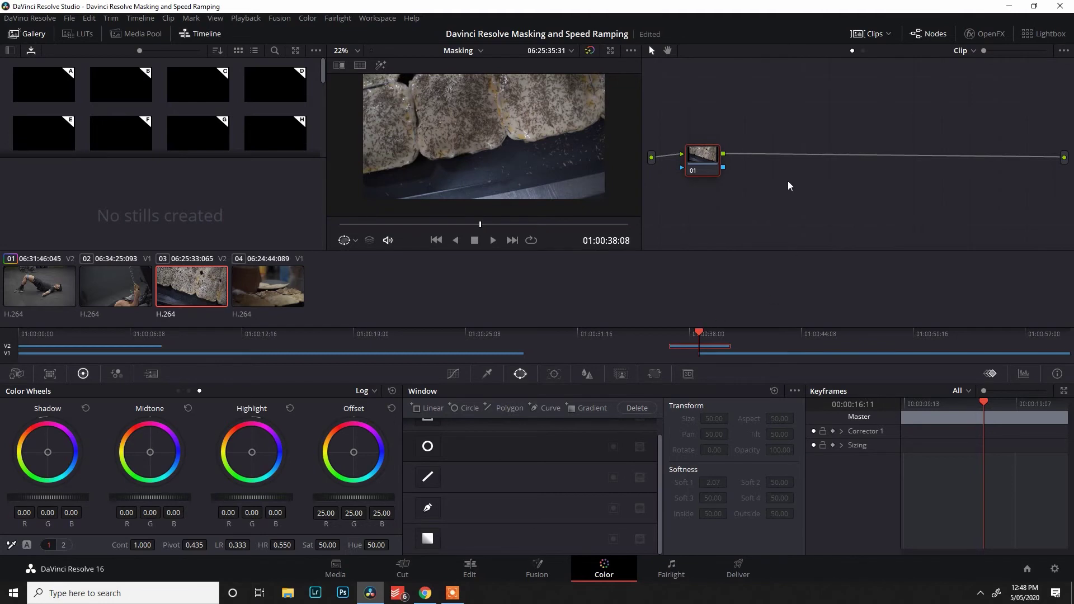
Add a serial node after node 01 and draw a closed four-point curve mask just below the frame's lower right corner.
{"action": "key", "text": "alt+s"}
{"action": "left_click_drag", "start_coordinate": [745, 163], "coordinate": [969, 167]}
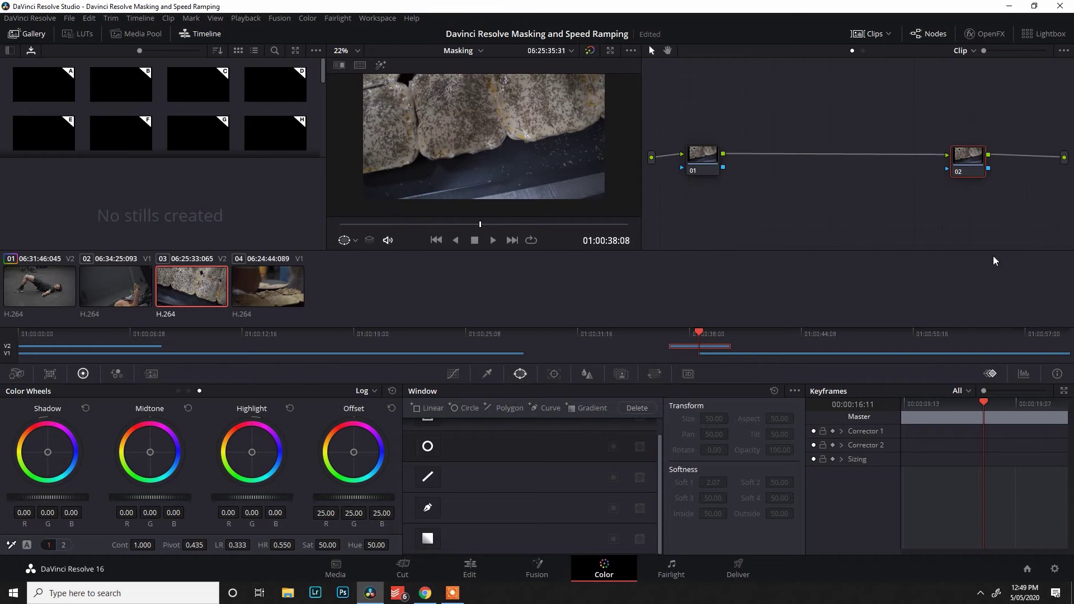
{"action": "left_click", "coordinate": [427, 509]}
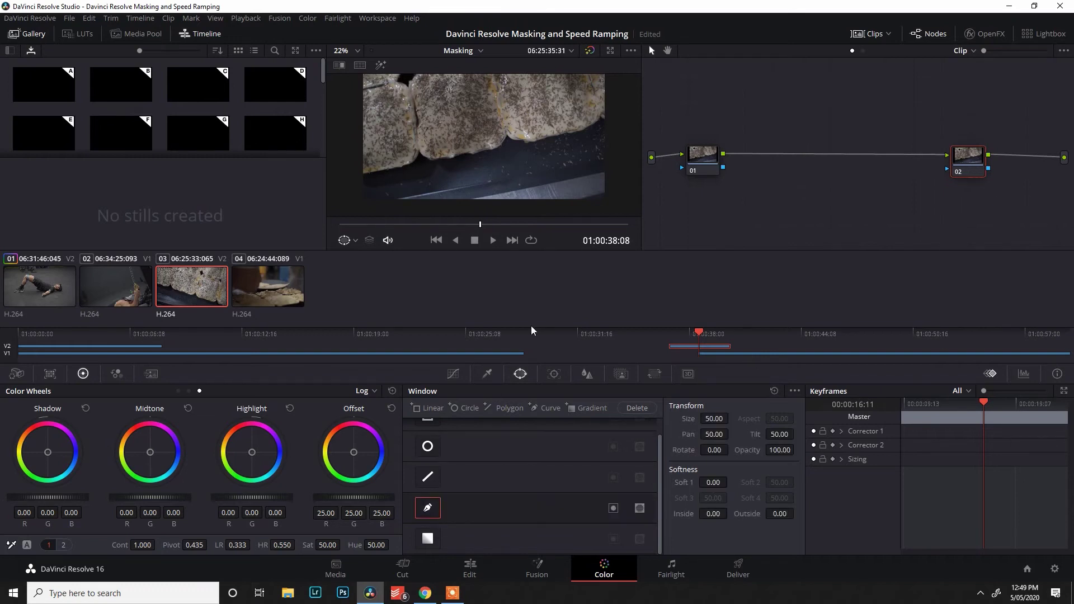
{"action": "left_click", "coordinate": [612, 190]}
{"action": "left_click", "coordinate": [564, 203]}
{"action": "left_click", "coordinate": [564, 212]}
{"action": "left_click", "coordinate": [612, 191]}
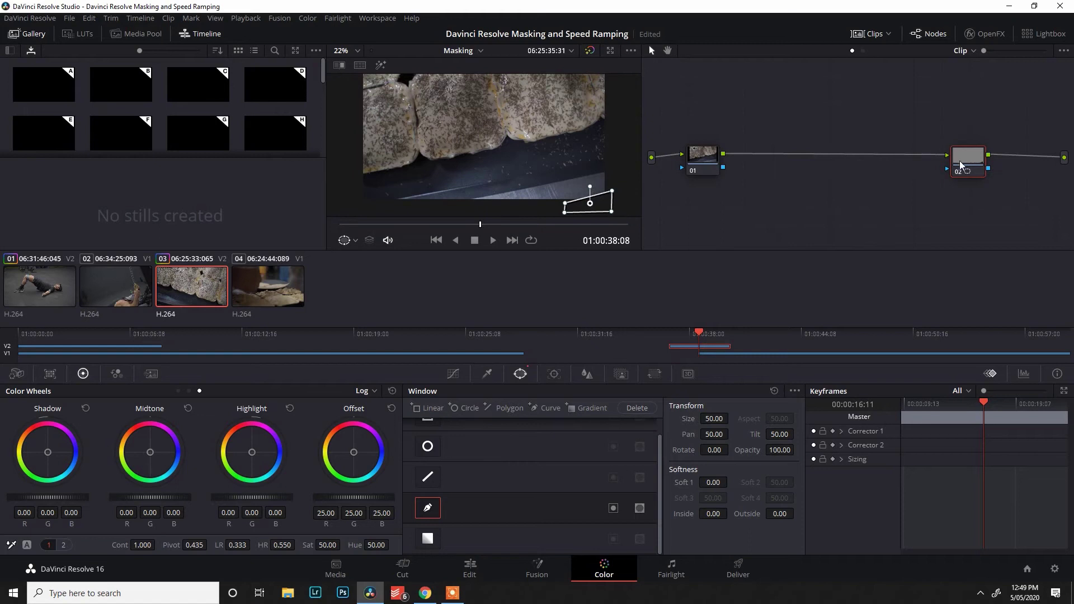
Add an alpha output, connect node 02's alpha to it and invert the curve mask.
{"action": "right_click", "coordinate": [1035, 185]}
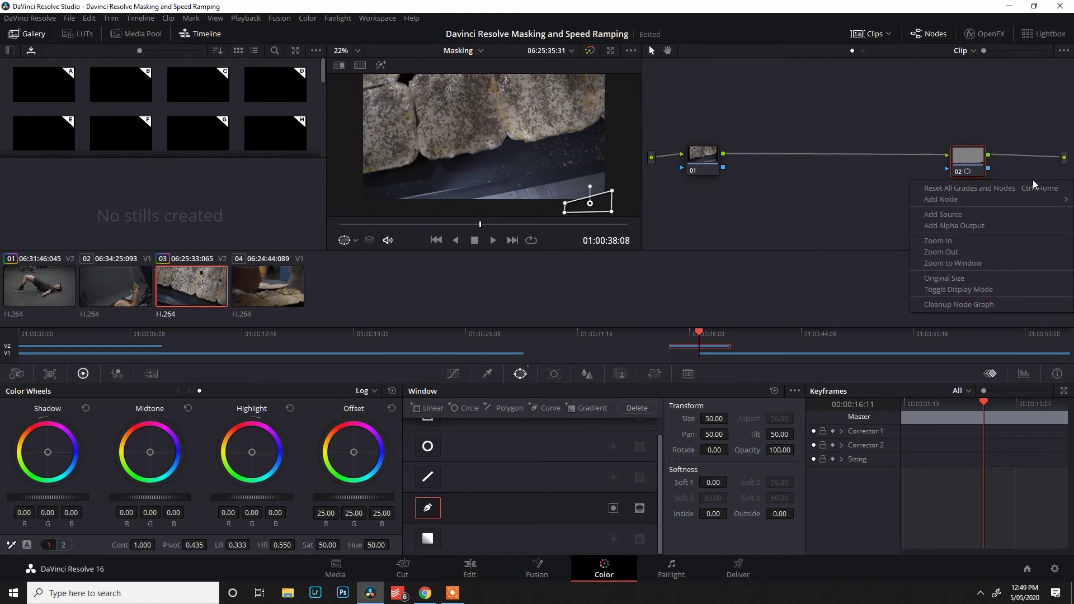
{"action": "left_click", "coordinate": [966, 227]}
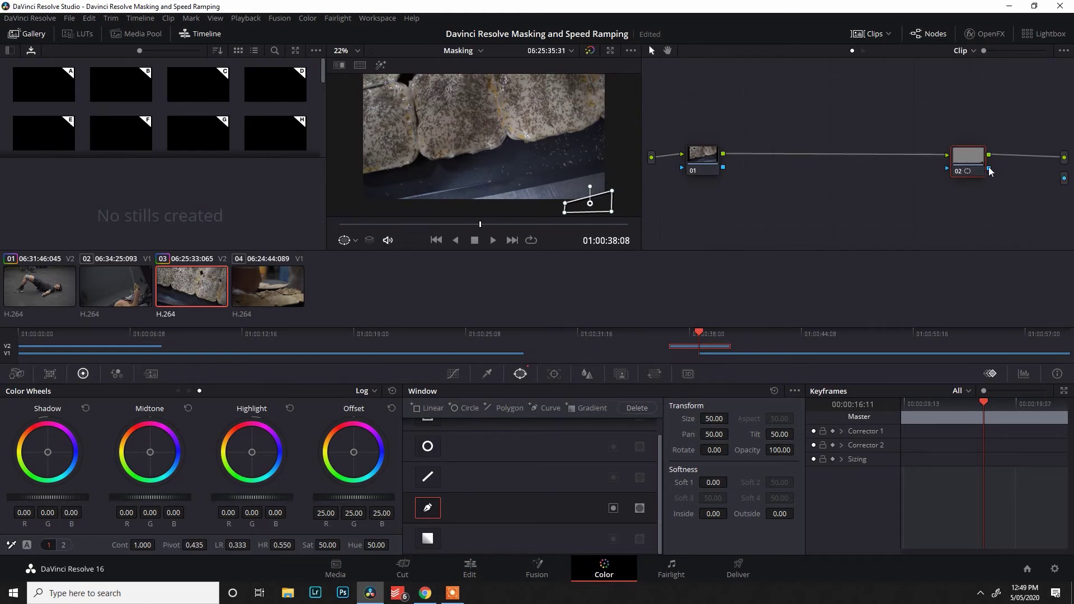
{"action": "left_click_drag", "start_coordinate": [1065, 180], "coordinate": [1065, 178]}
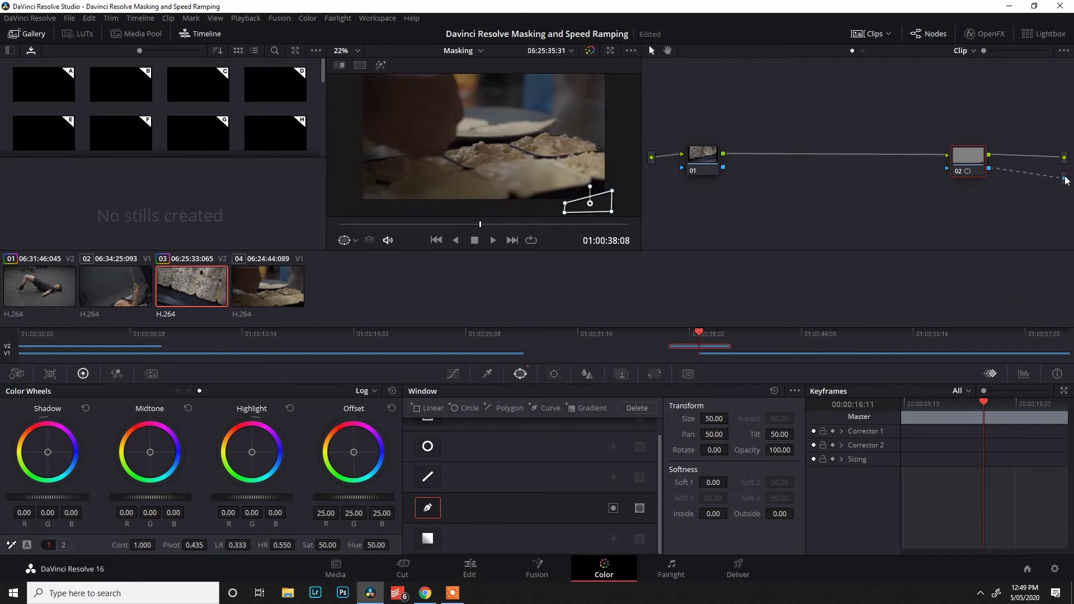
{"action": "left_click", "coordinate": [612, 508]}
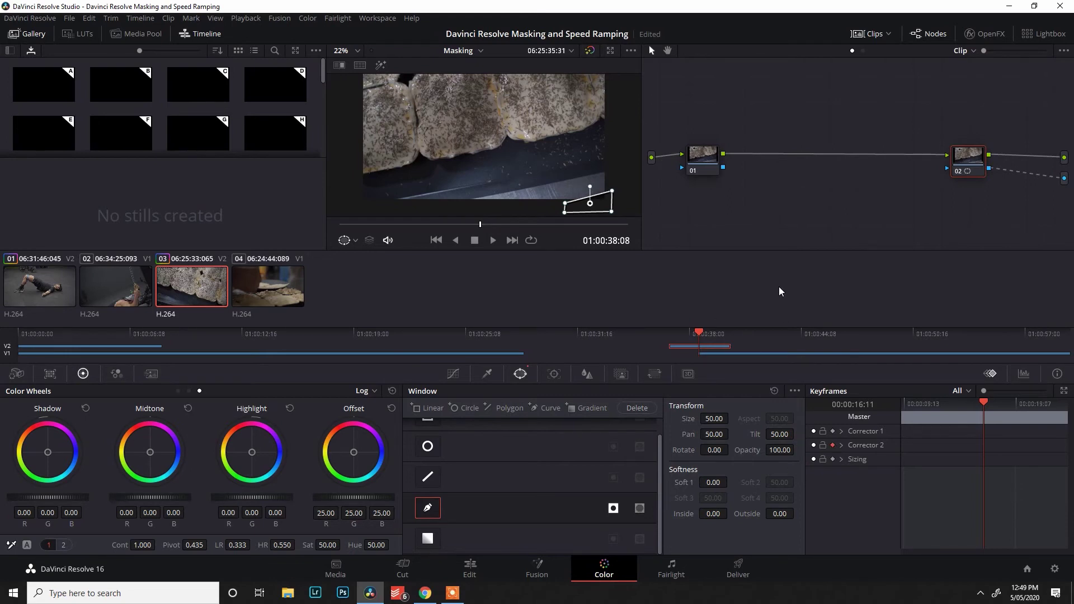
Reshape the mask frame by frame from 01:00:38:07 to 01:00:38:09 to follow the tray's lower edge into the frame.
{"action": "key", "text": "Left"}
{"action": "mouse_move", "coordinate": [611, 190]}
{"action": "left_mouse_down"}
{"action": "mouse_move", "coordinate": [615, 204]}
{"action": "mouse_move", "coordinate": [618, 179]}
{"action": "left_mouse_up"}
{"action": "key", "text": "Right"}
{"action": "key", "text": "Right"}
{"action": "left_click_drag", "start_coordinate": [563, 204], "coordinate": [540, 204]}
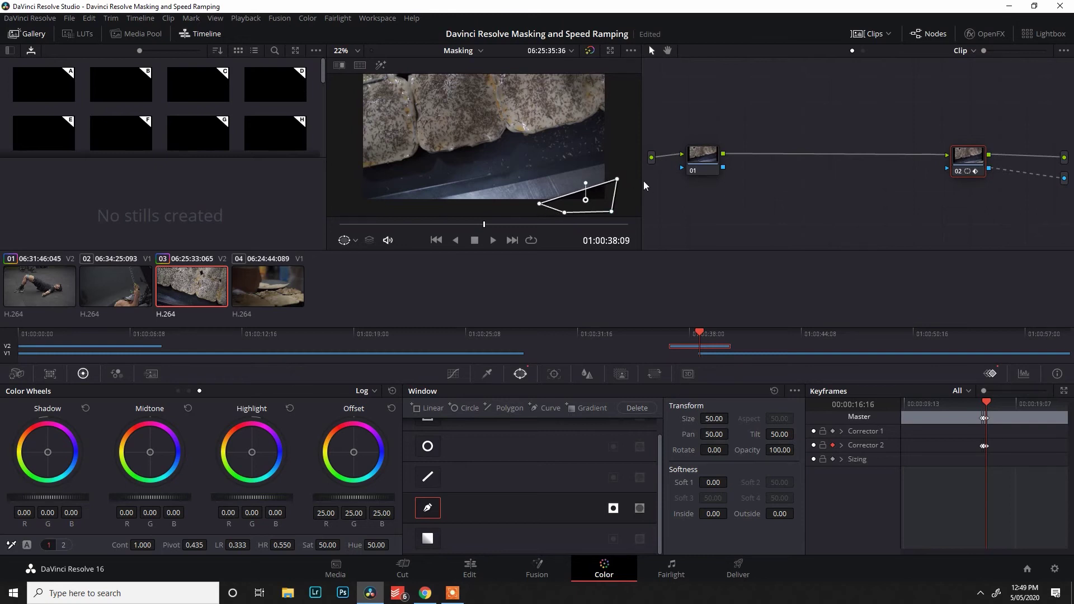
Expand the mask's two upper corners along the tray's rising lower edge, frame by frame up to 01:00:38:14.
{"action": "key", "text": "Right"}
{"action": "left_click_drag", "start_coordinate": [617, 179], "coordinate": [616, 173]}
{"action": "left_click_drag", "start_coordinate": [541, 205], "coordinate": [472, 203]}
{"action": "key", "text": "Right"}
{"action": "key", "text": "Right"}
{"action": "left_click_drag", "start_coordinate": [617, 168], "coordinate": [618, 156]}
{"action": "key", "text": "Right"}
{"action": "left_click_drag", "start_coordinate": [472, 203], "coordinate": [450, 205]}
{"action": "left_click_drag", "start_coordinate": [618, 156], "coordinate": [618, 147]}
{"action": "key", "text": "Right"}
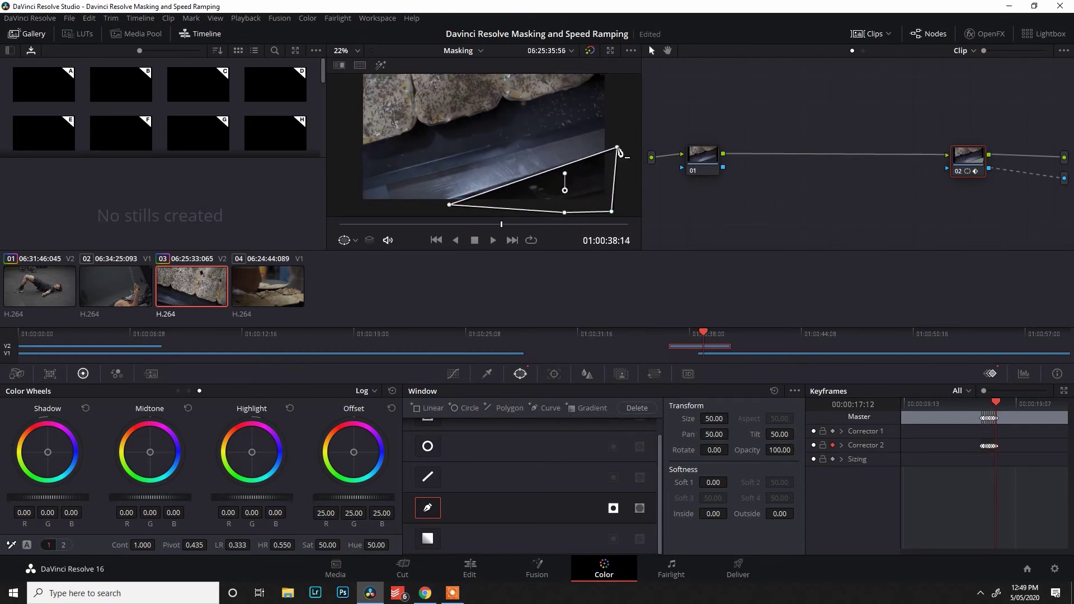
Move the mask's left corner past the frame's lower left and raise its right corner with the tray edge through 01:00:38:20.
{"action": "key", "text": "Right"}
{"action": "left_click_drag", "start_coordinate": [449, 204], "coordinate": [364, 209]}
{"action": "key", "text": "Right"}
{"action": "key", "text": "Right"}
{"action": "key", "text": "Right"}
{"action": "key", "text": "Right"}
{"action": "left_click_drag", "start_coordinate": [620, 113], "coordinate": [622, 90]}
{"action": "key", "text": "Right"}
{"action": "left_click_drag", "start_coordinate": [364, 208], "coordinate": [347, 200]}
Shift the mask's upper corner left along the frame's top border to match the tray's slanted edge up to 01:00:39:00.
{"action": "key", "text": "Right"}
{"action": "key", "text": "Right"}
{"action": "left_click_drag", "start_coordinate": [623, 90], "coordinate": [555, 79]}
{"action": "key", "text": "Right"}
{"action": "scroll", "coordinate": [619, 83], "scroll_direction": "down", "scroll_amount": 1}
{"action": "key", "text": "Right"}
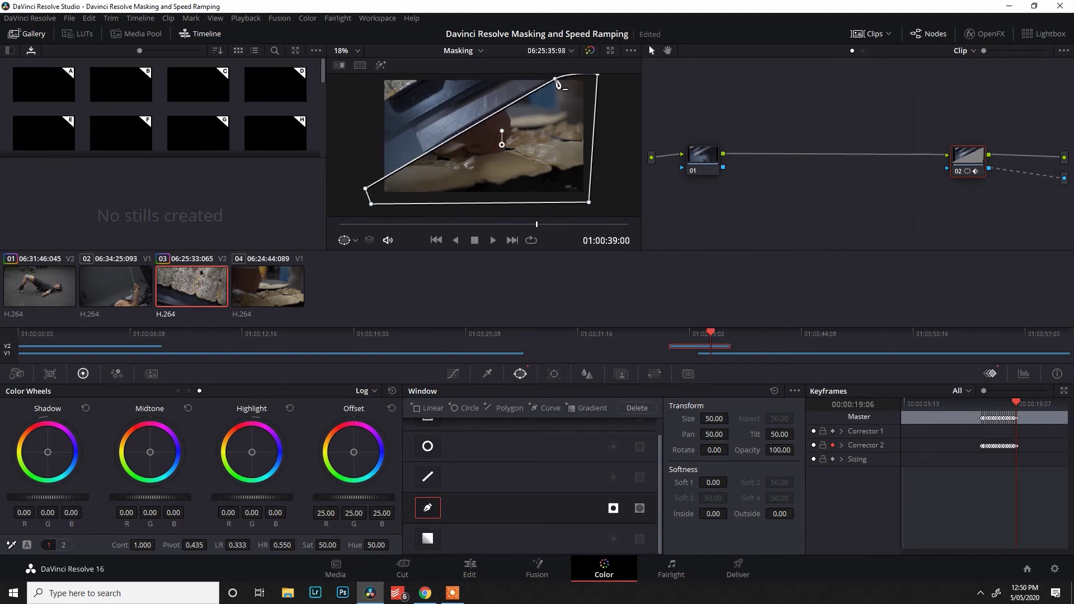
Move the mask's left and upper corners outward with the departing tray, stepping through to 01:00:39:03.
{"action": "key", "text": "Right"}
{"action": "left_click_drag", "start_coordinate": [366, 189], "coordinate": [361, 172]}
{"action": "scroll", "coordinate": [527, 81], "scroll_direction": "down", "scroll_amount": 1}
{"action": "left_click_drag", "start_coordinate": [555, 78], "coordinate": [459, 76]}
{"action": "key", "text": "Right"}
{"action": "key", "text": "Right"}
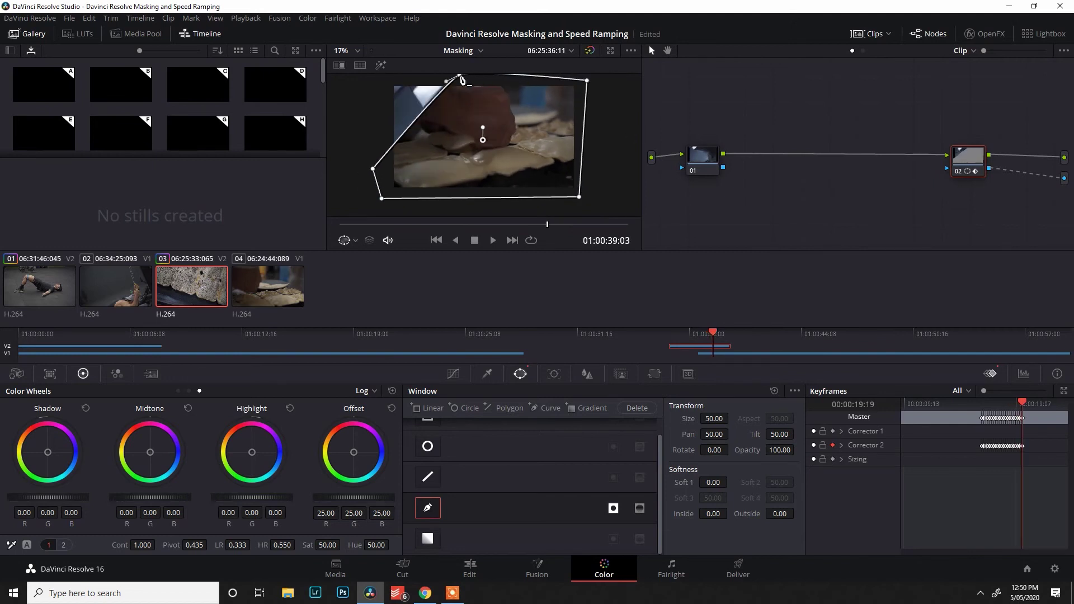
Play back both masking transitions on the Edit page, first the bread tray one and again the gym one.
{"action": "left_click", "coordinate": [470, 569]}
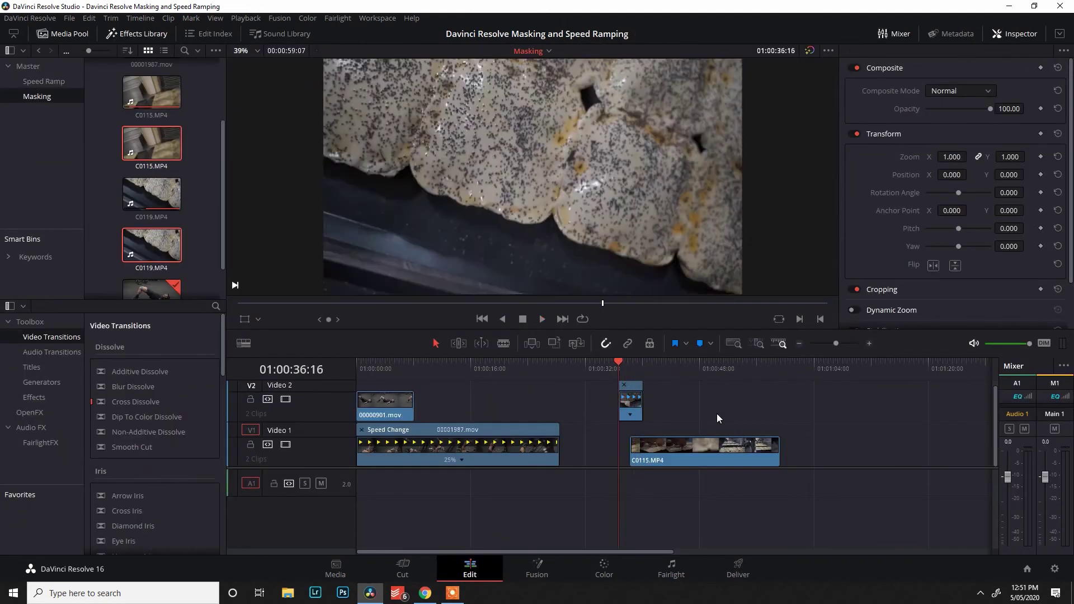
{"action": "left_click", "coordinate": [625, 367]}
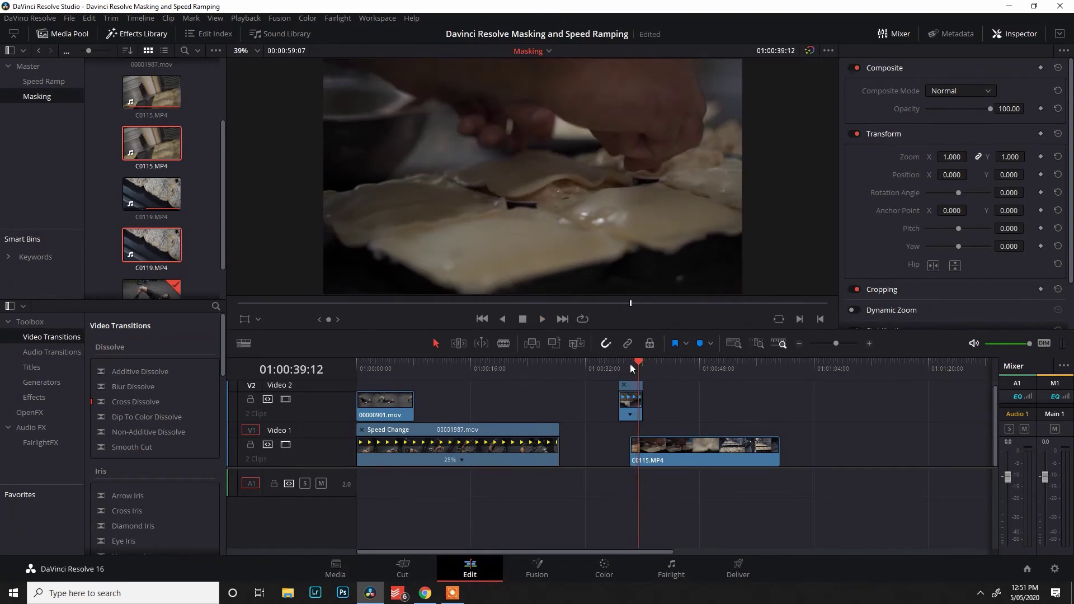
{"action": "left_click", "coordinate": [630, 364]}
{"action": "key", "text": "space"}
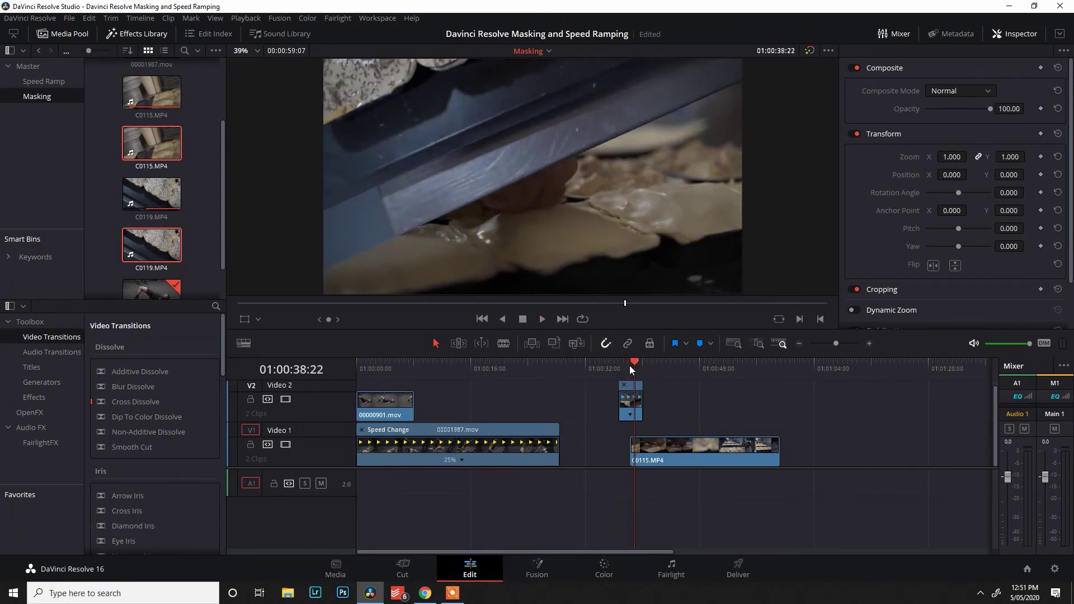
{"action": "key", "text": "j"}
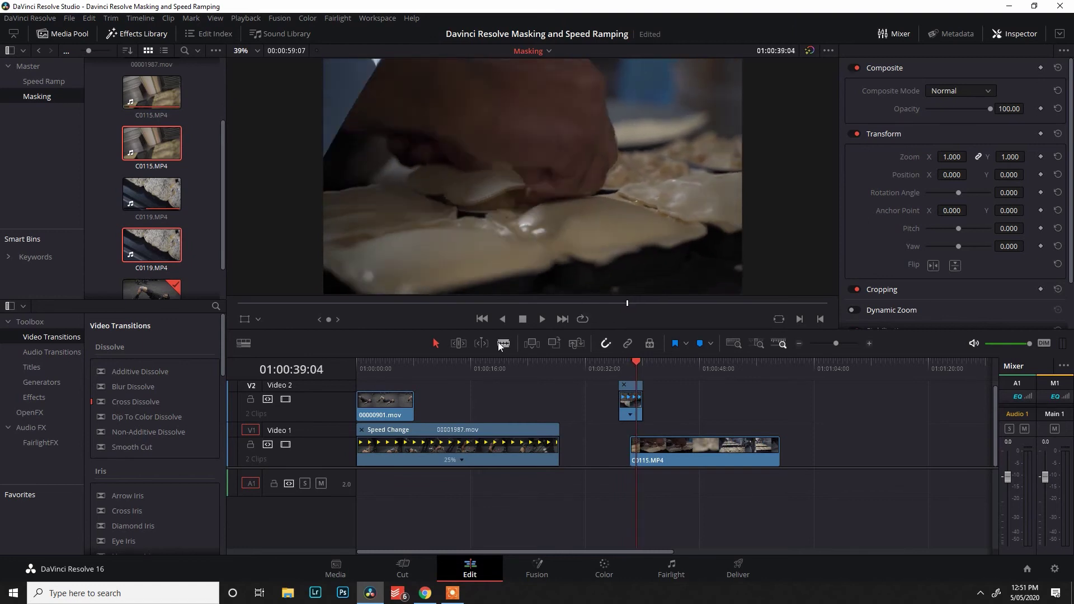
{"action": "left_click", "coordinate": [380, 370]}
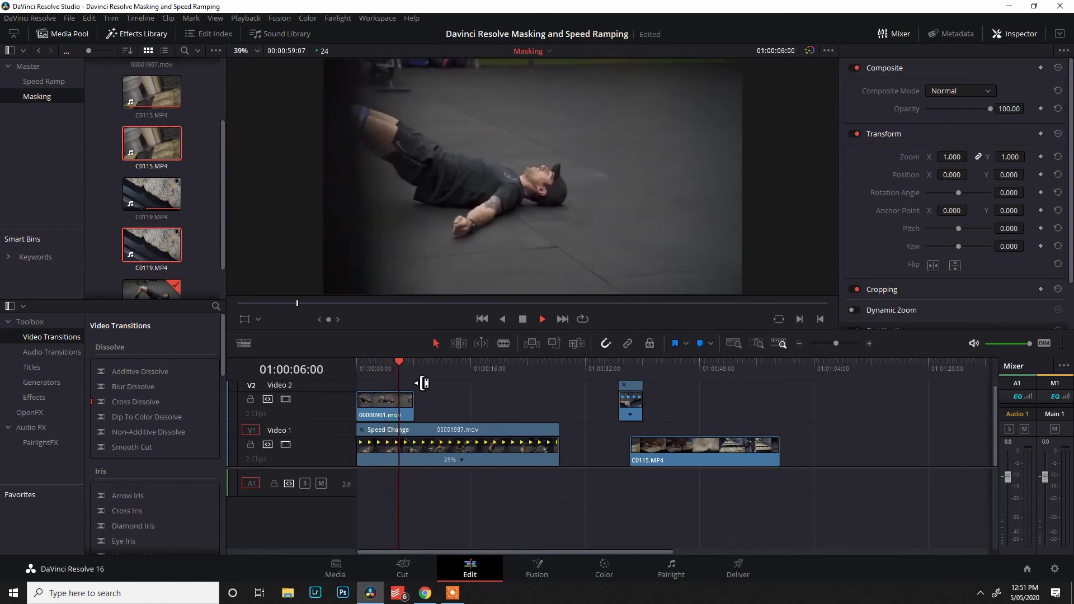
{"action": "key", "text": "space"}
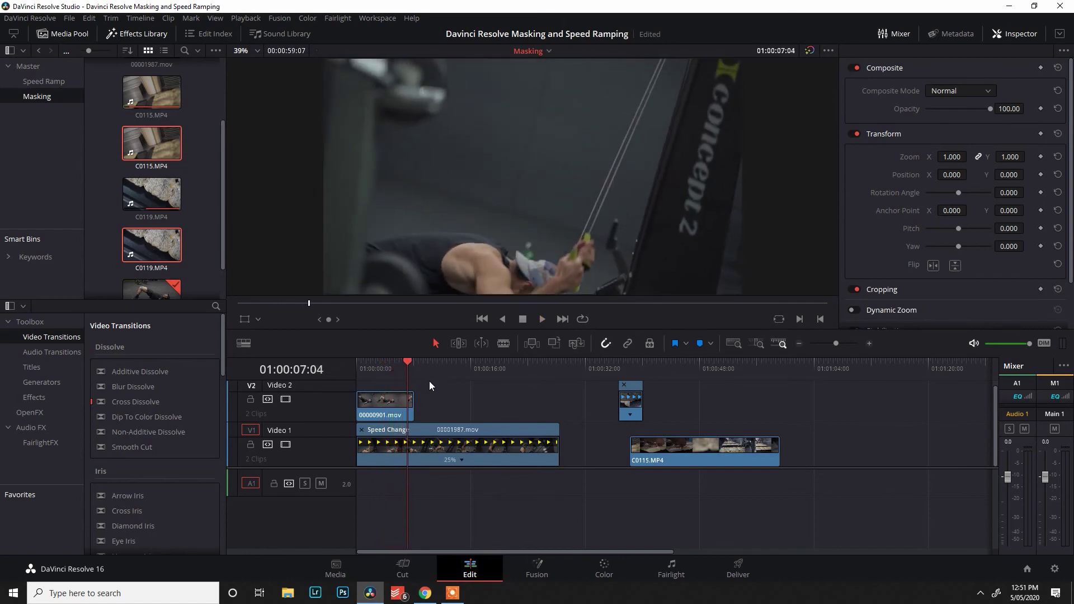
Check the bread clip's mask on the Color page at 01:00:38:07 and return to the gym clips at 01:00:03:04 on the Edit page.
{"action": "left_click", "coordinate": [632, 365]}
{"action": "left_click", "coordinate": [632, 562]}
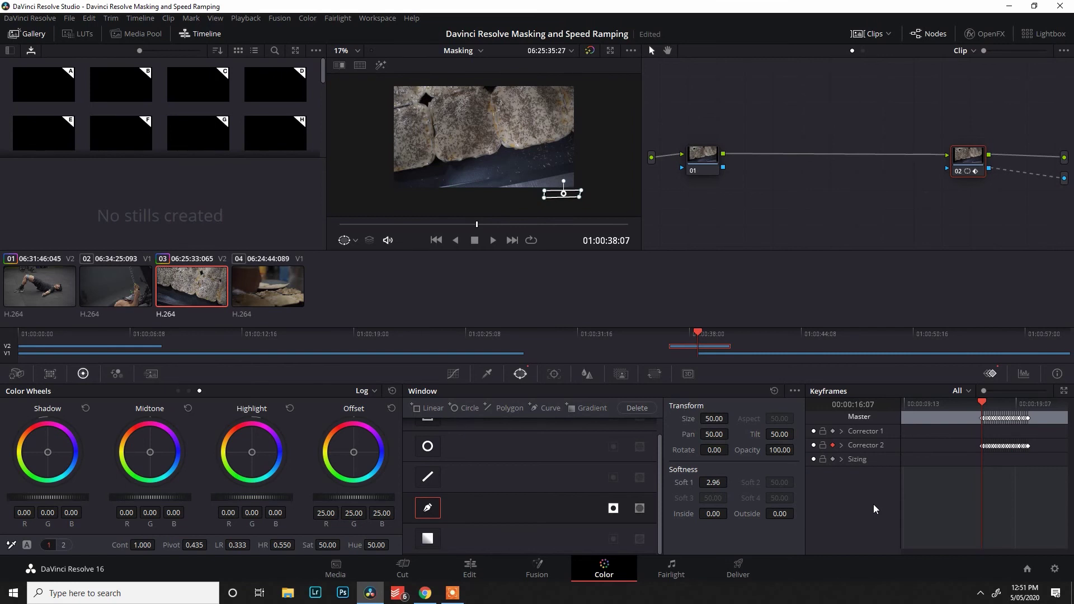
{"action": "left_click", "coordinate": [484, 566]}
{"action": "left_click", "coordinate": [379, 366]}
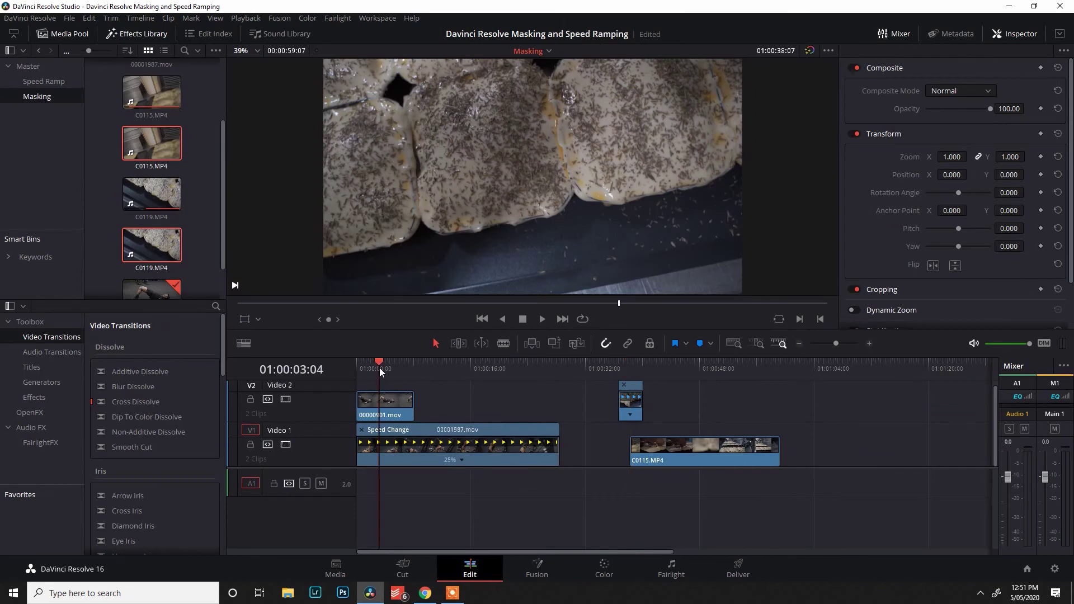